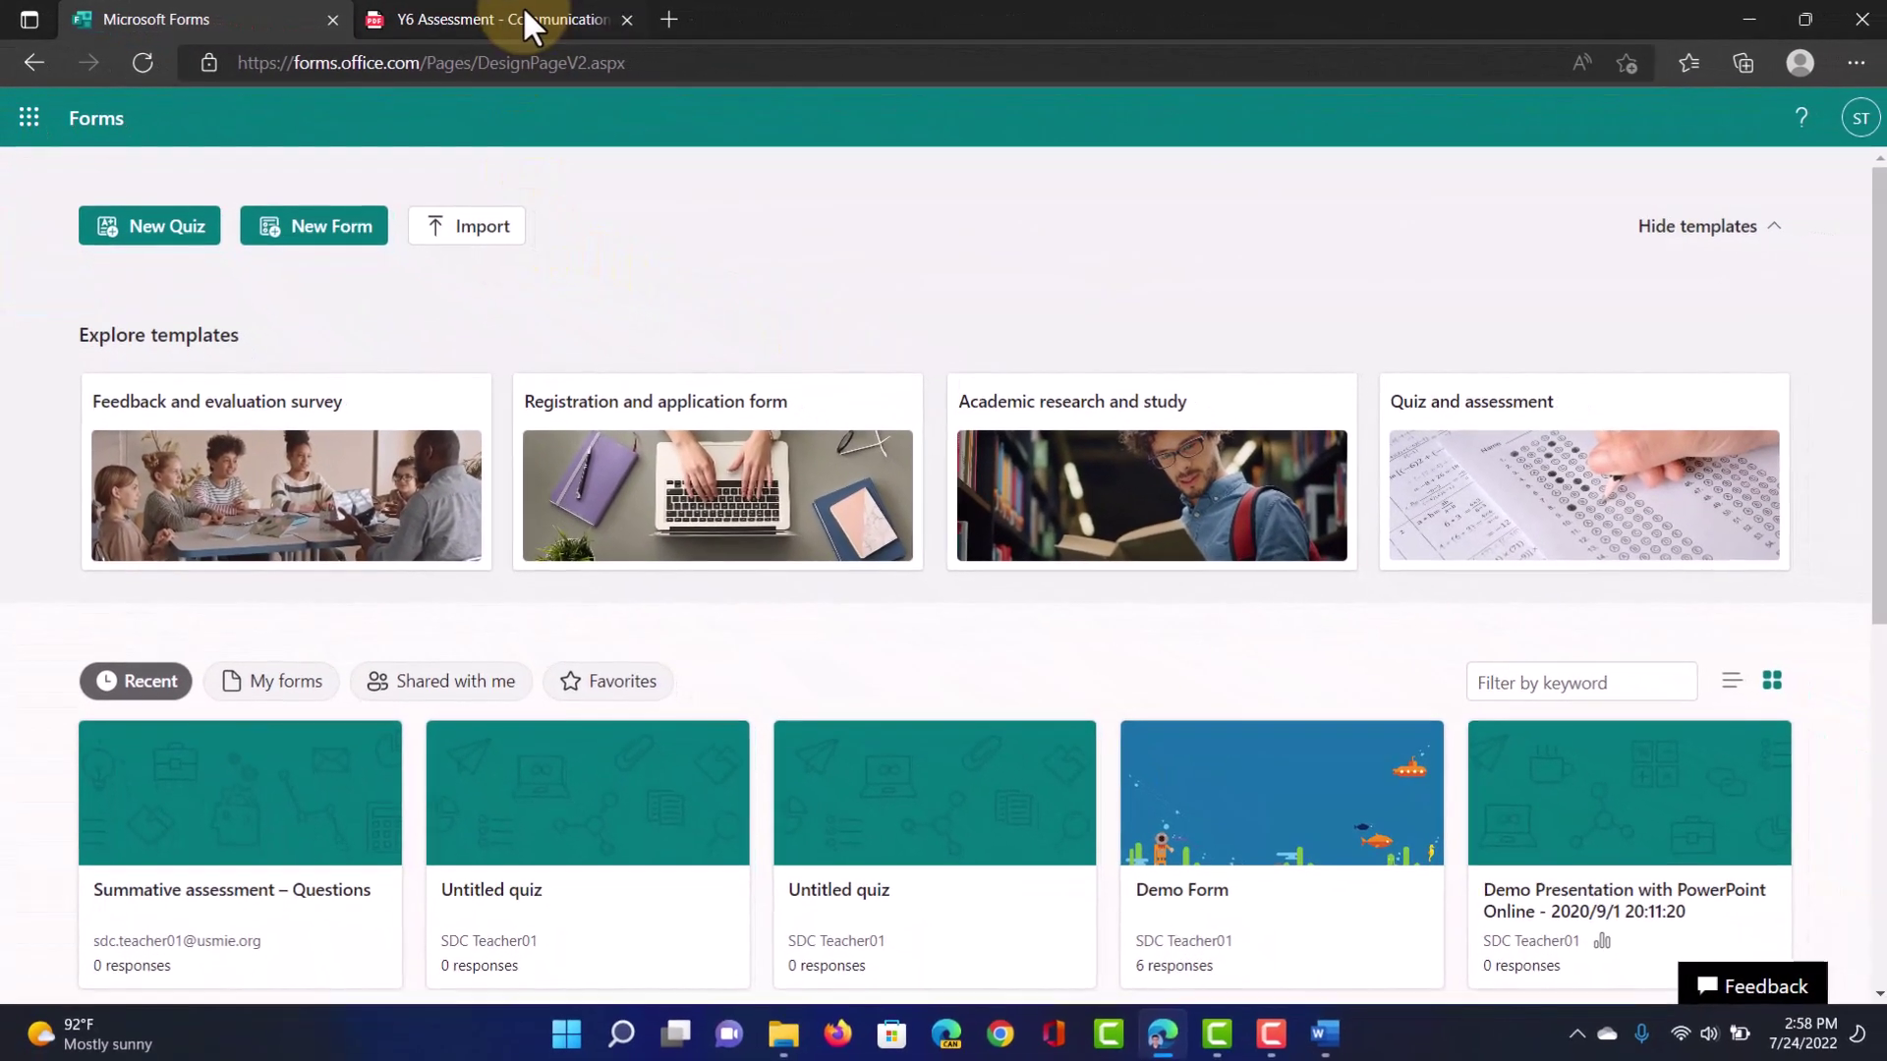
# Review both pages of the Y6 Assessment PDF, then close its tab
pyautogui.click(525, 13)
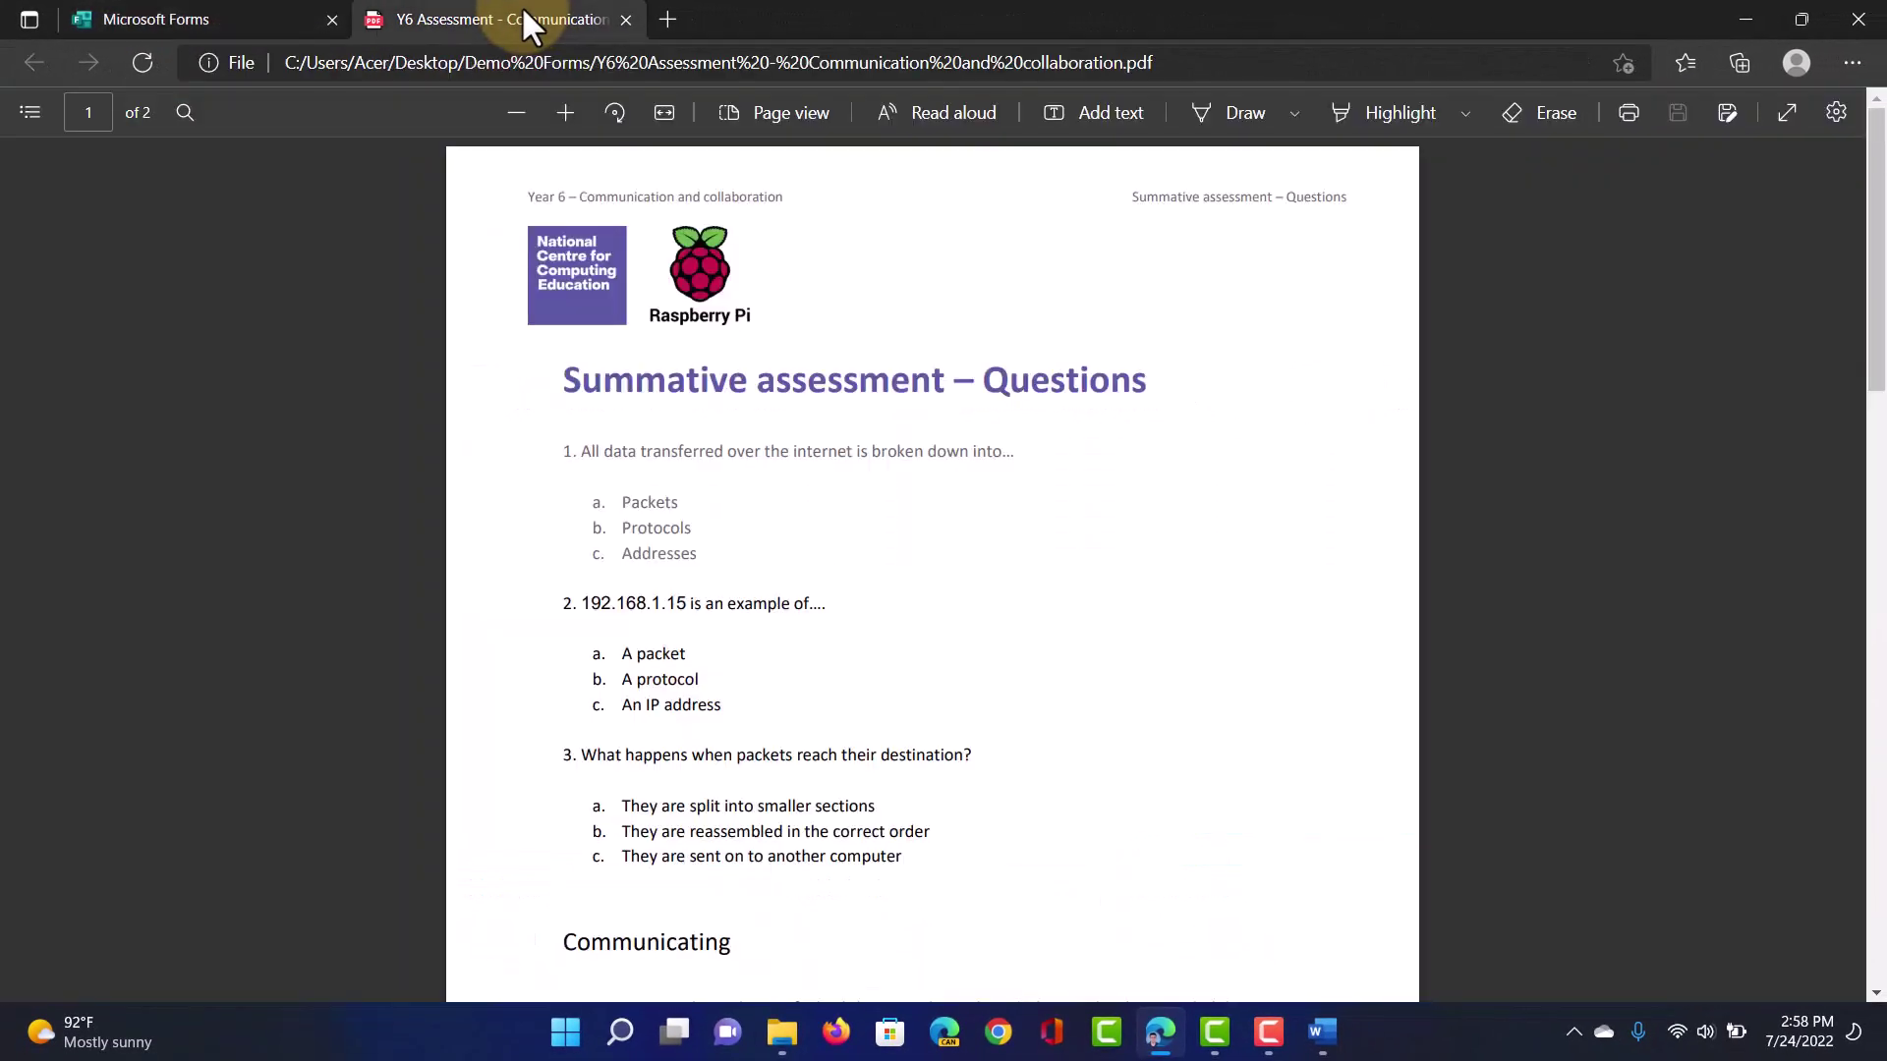
pyautogui.scroll(-3, 832, 486)
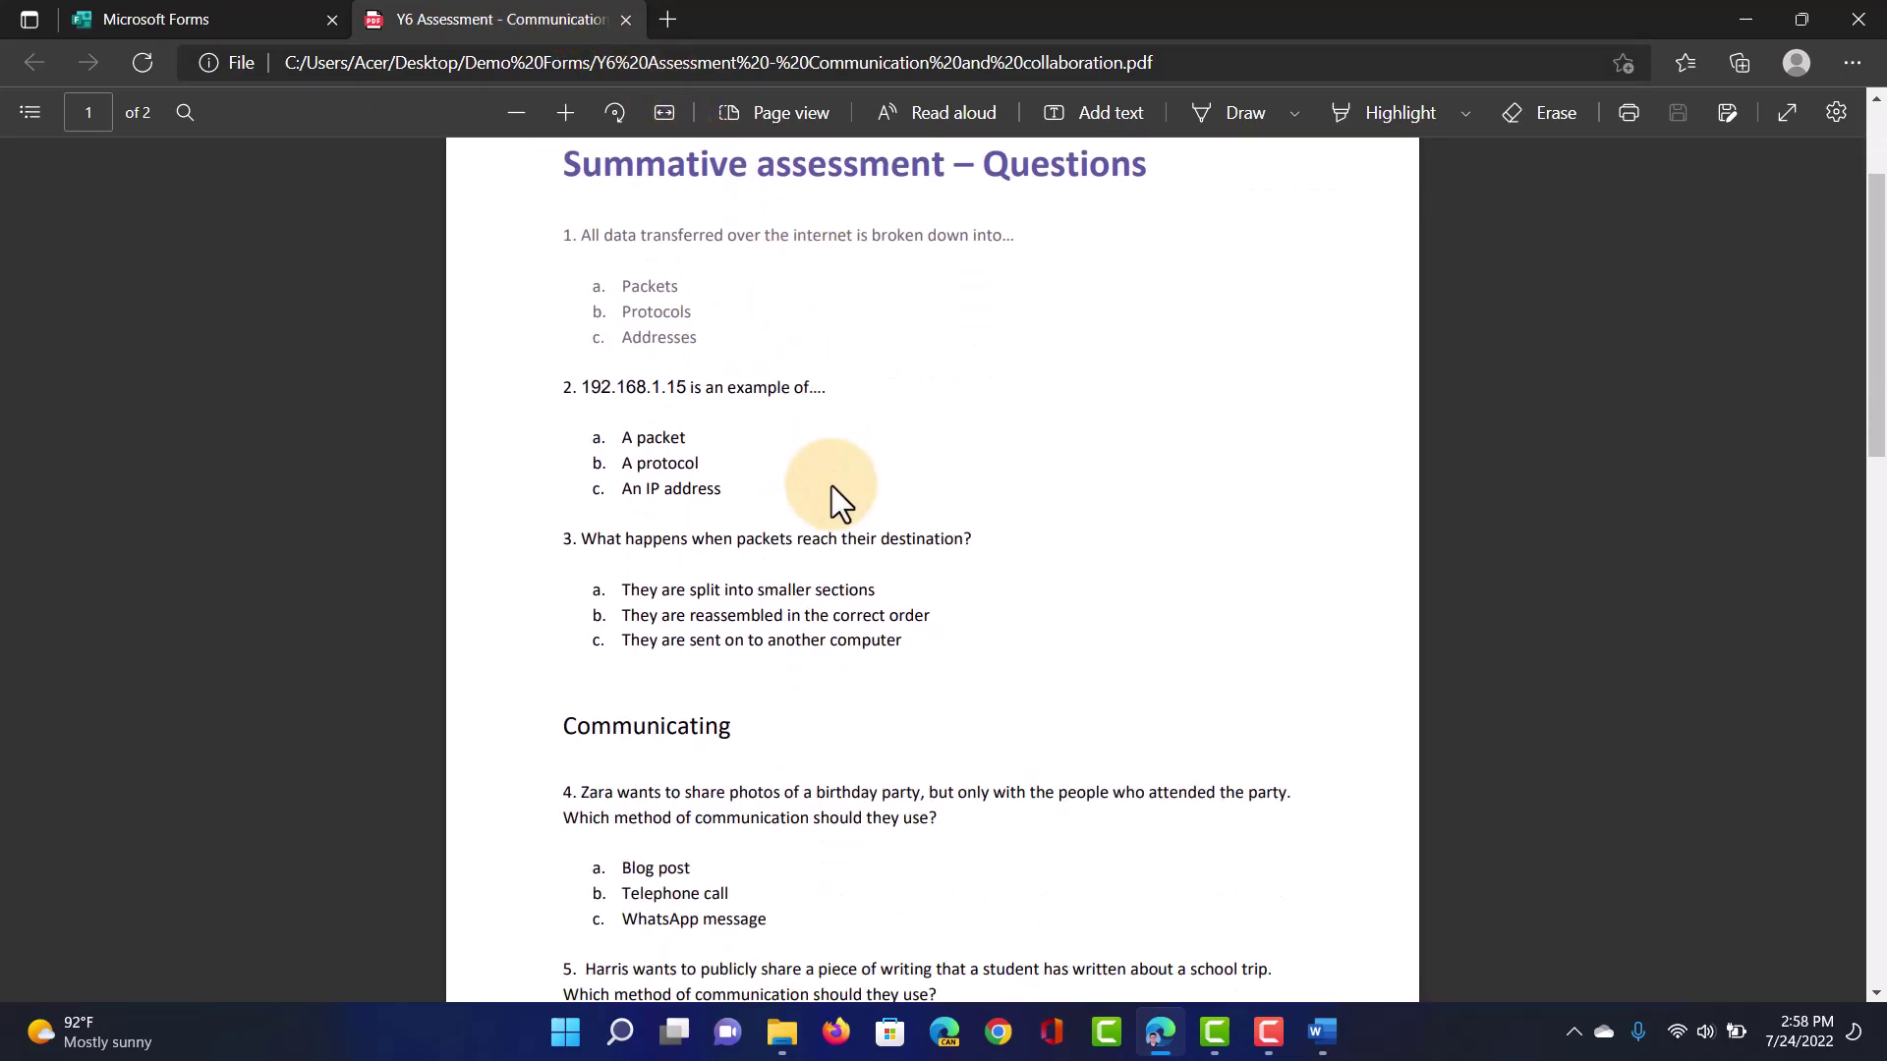
pyautogui.scroll(-3, 831, 488)
pyautogui.scroll(-2, 831, 489)
pyautogui.scroll(-1, 831, 488)
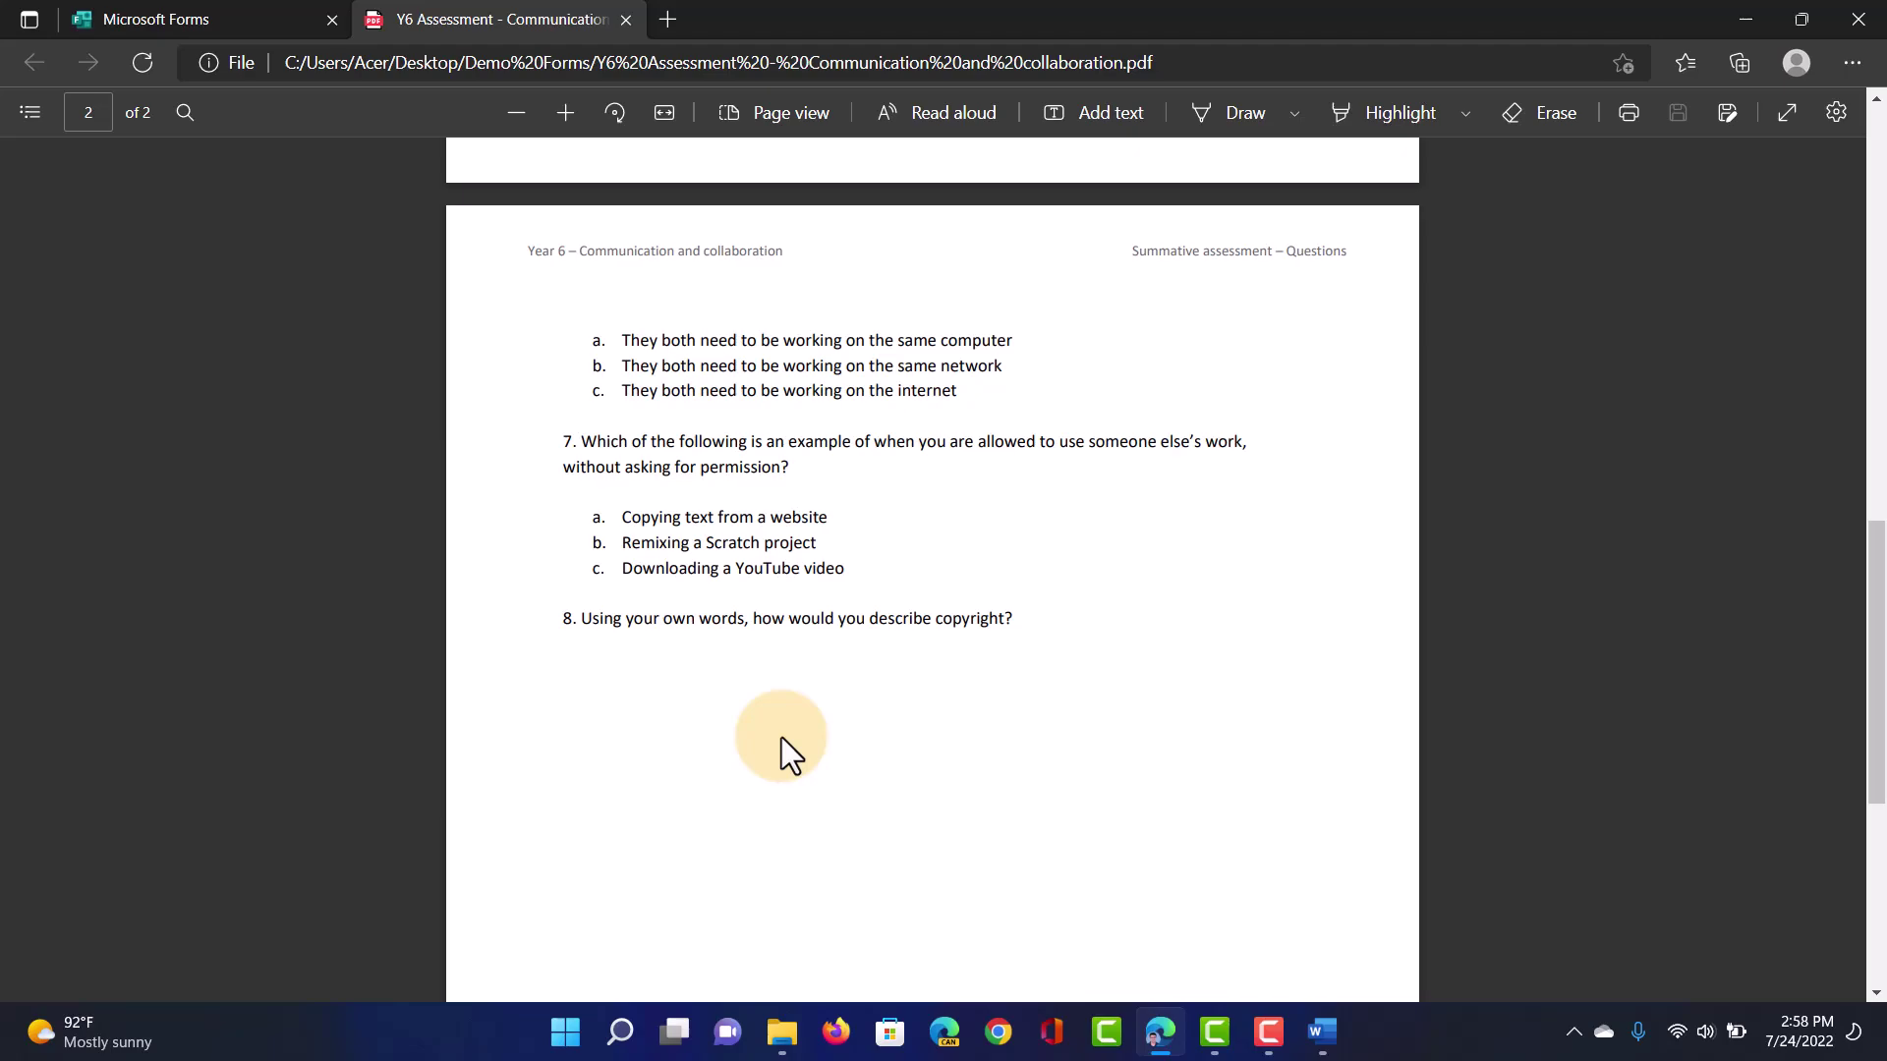
pyautogui.scroll(10, 781, 738)
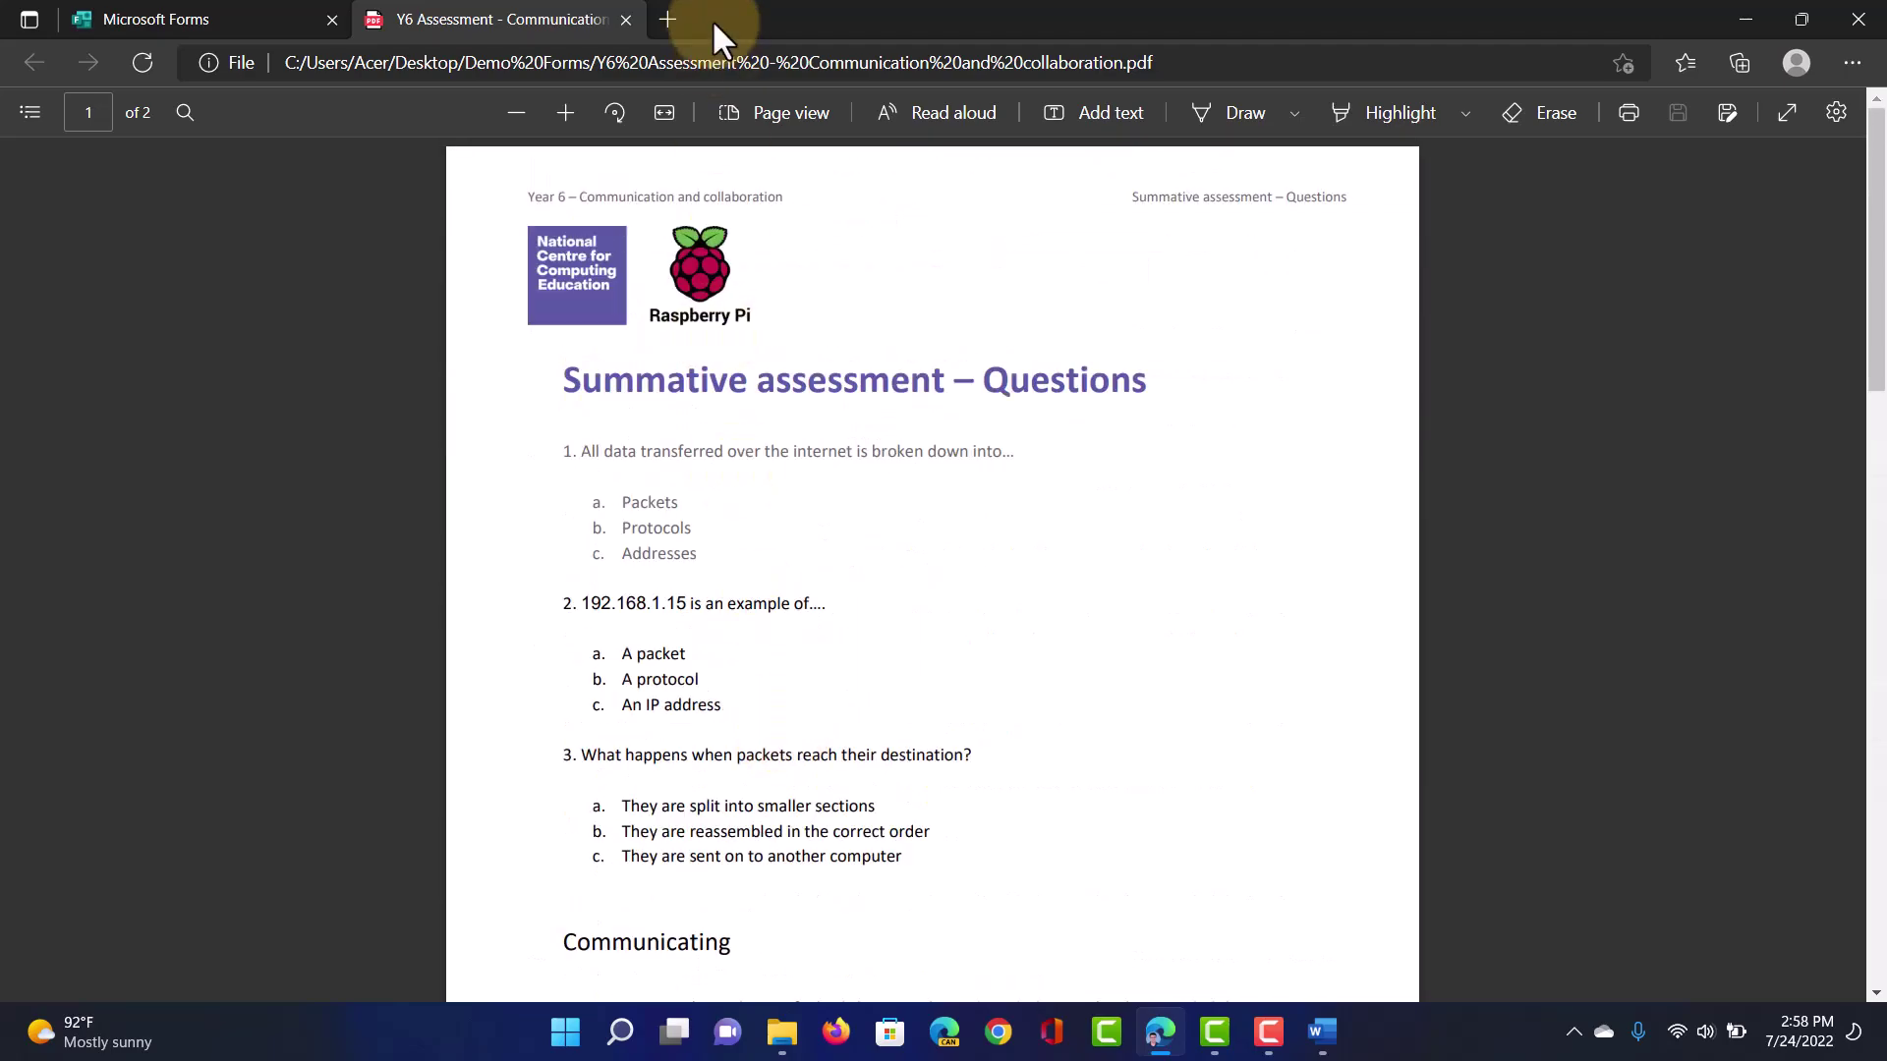
pyautogui.click(626, 18)
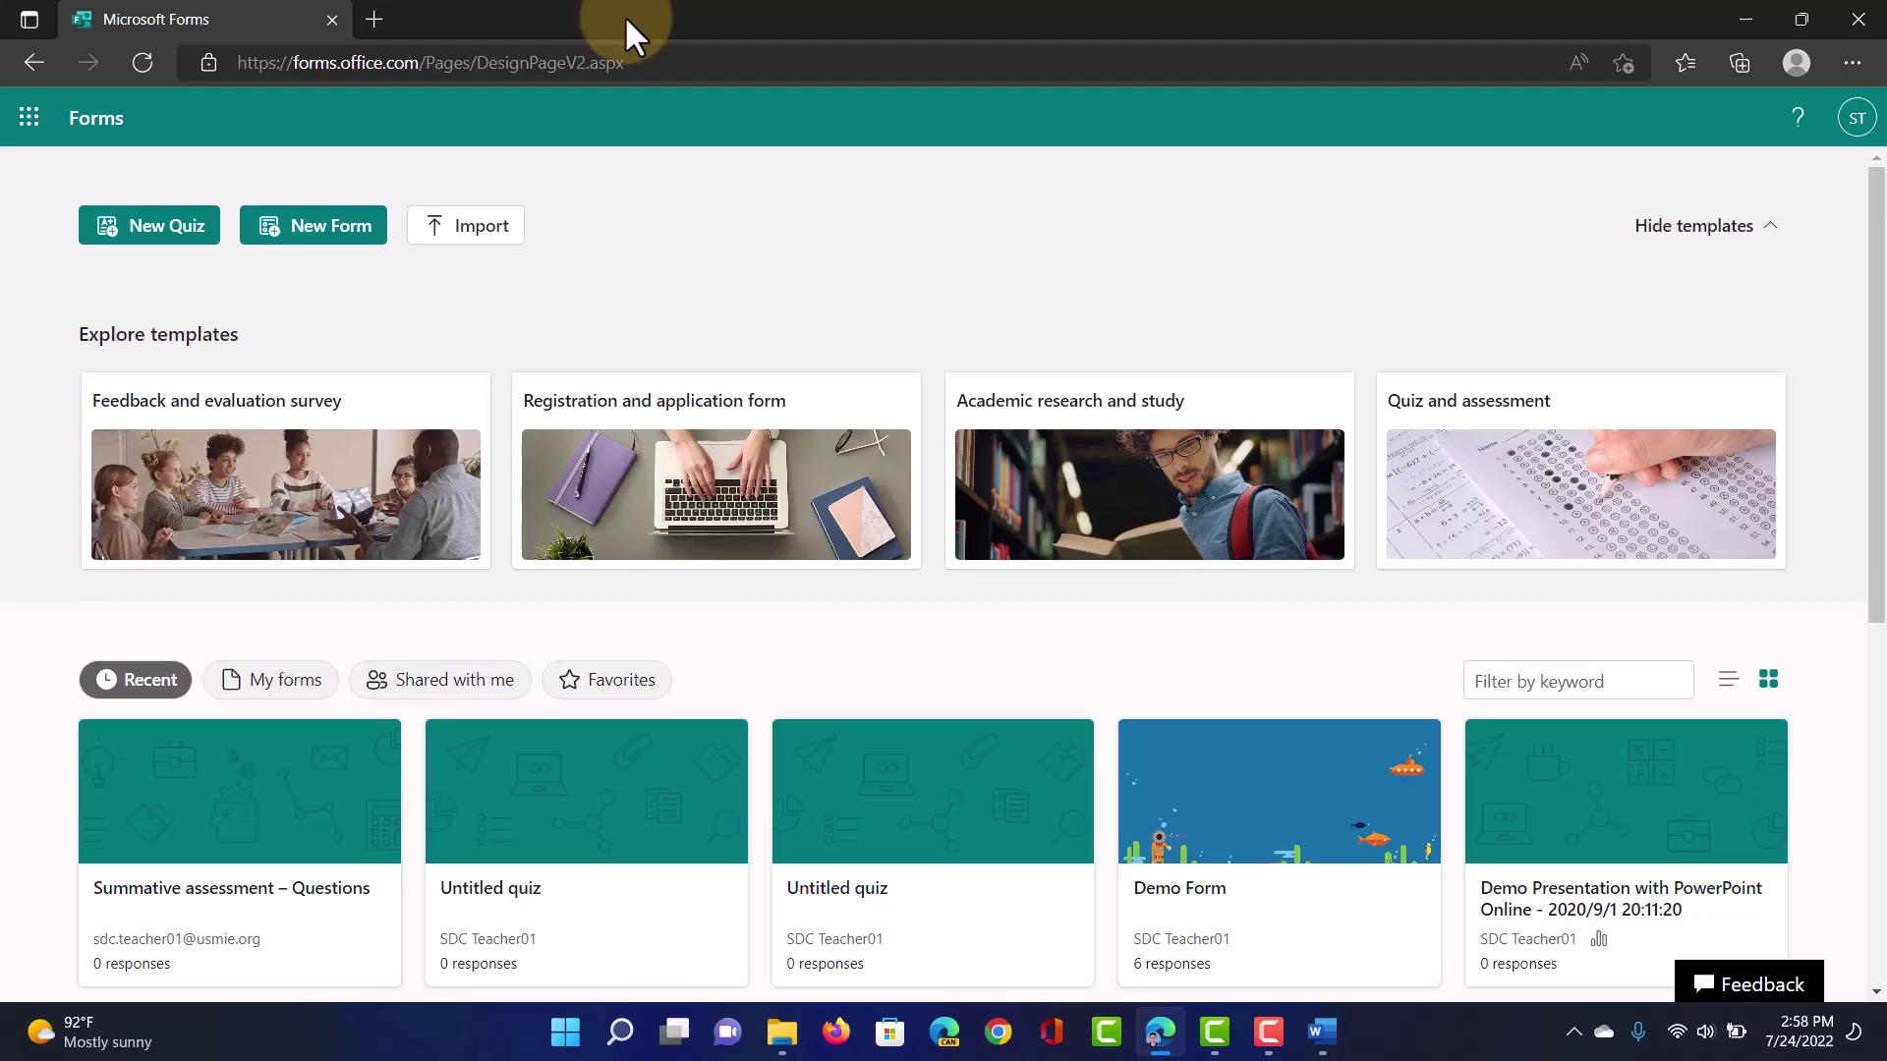
# Import the Summative assessment .docx from this device as a new quiz
pyautogui.click(492, 234)
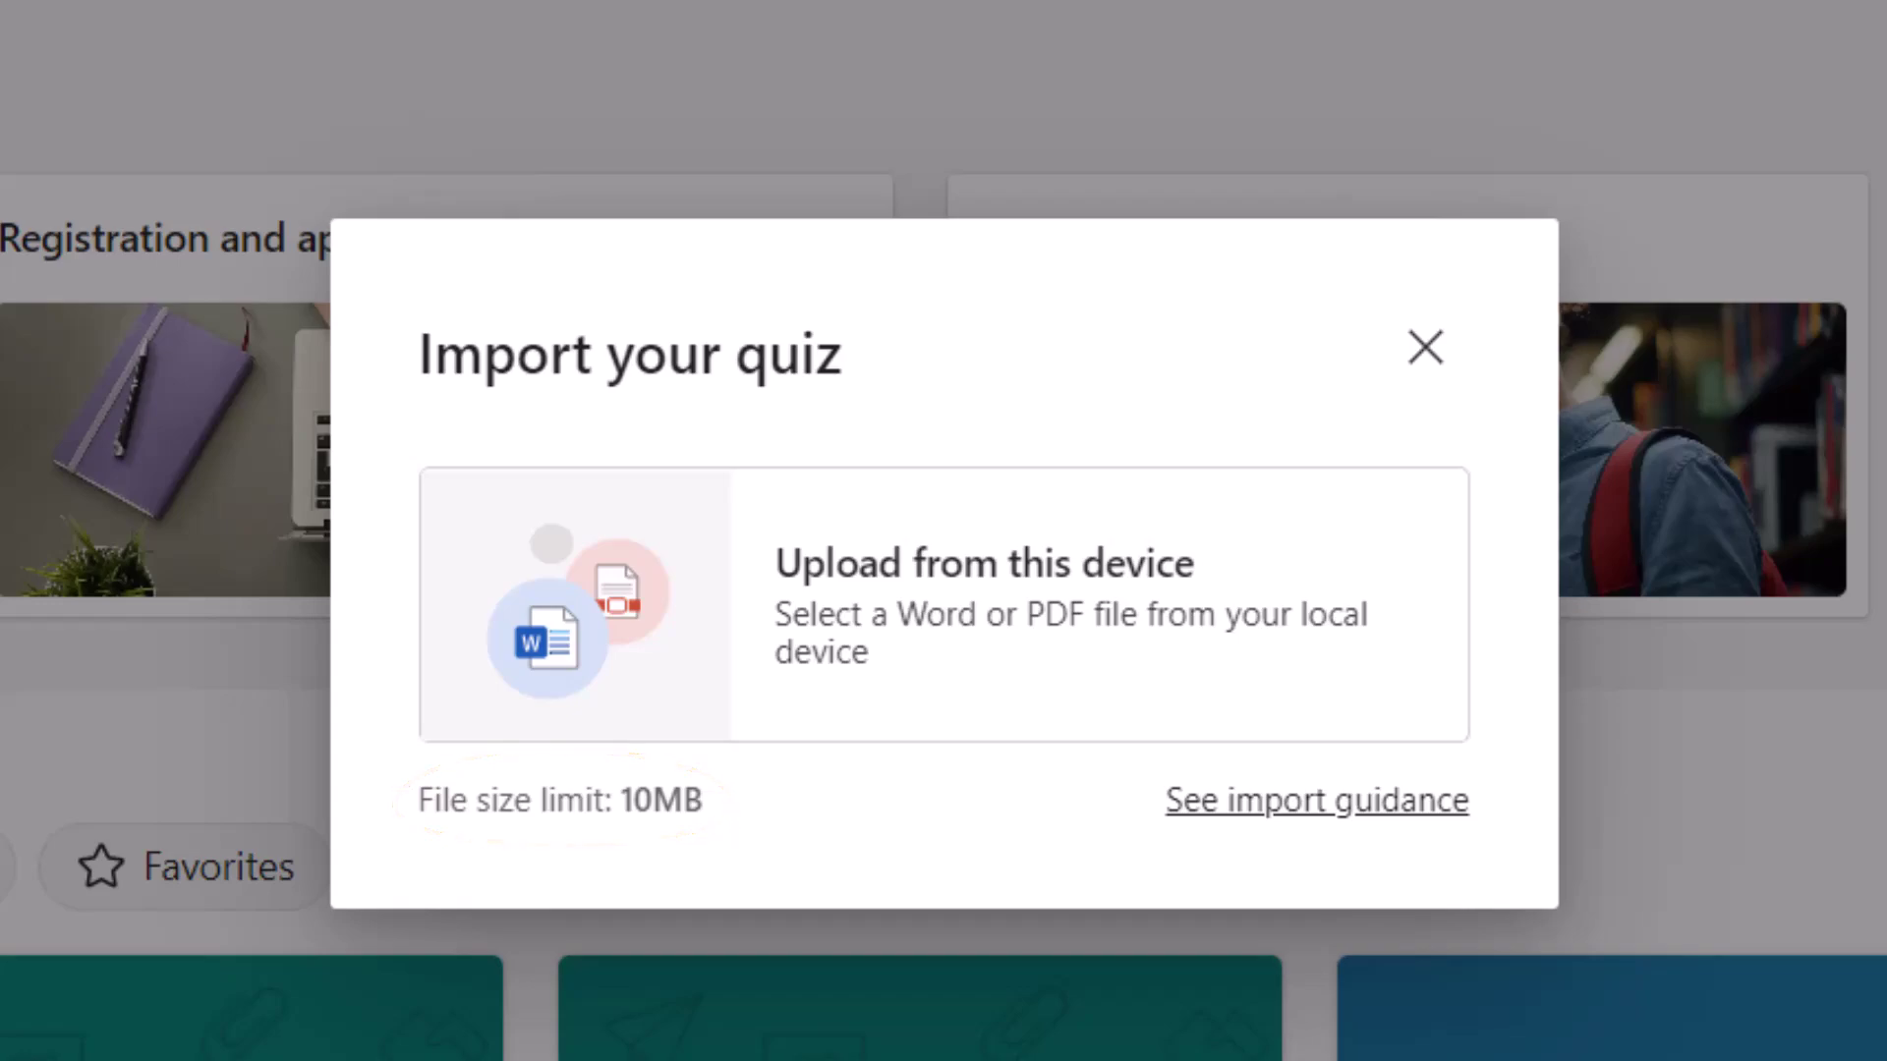
pyautogui.click(902, 605)
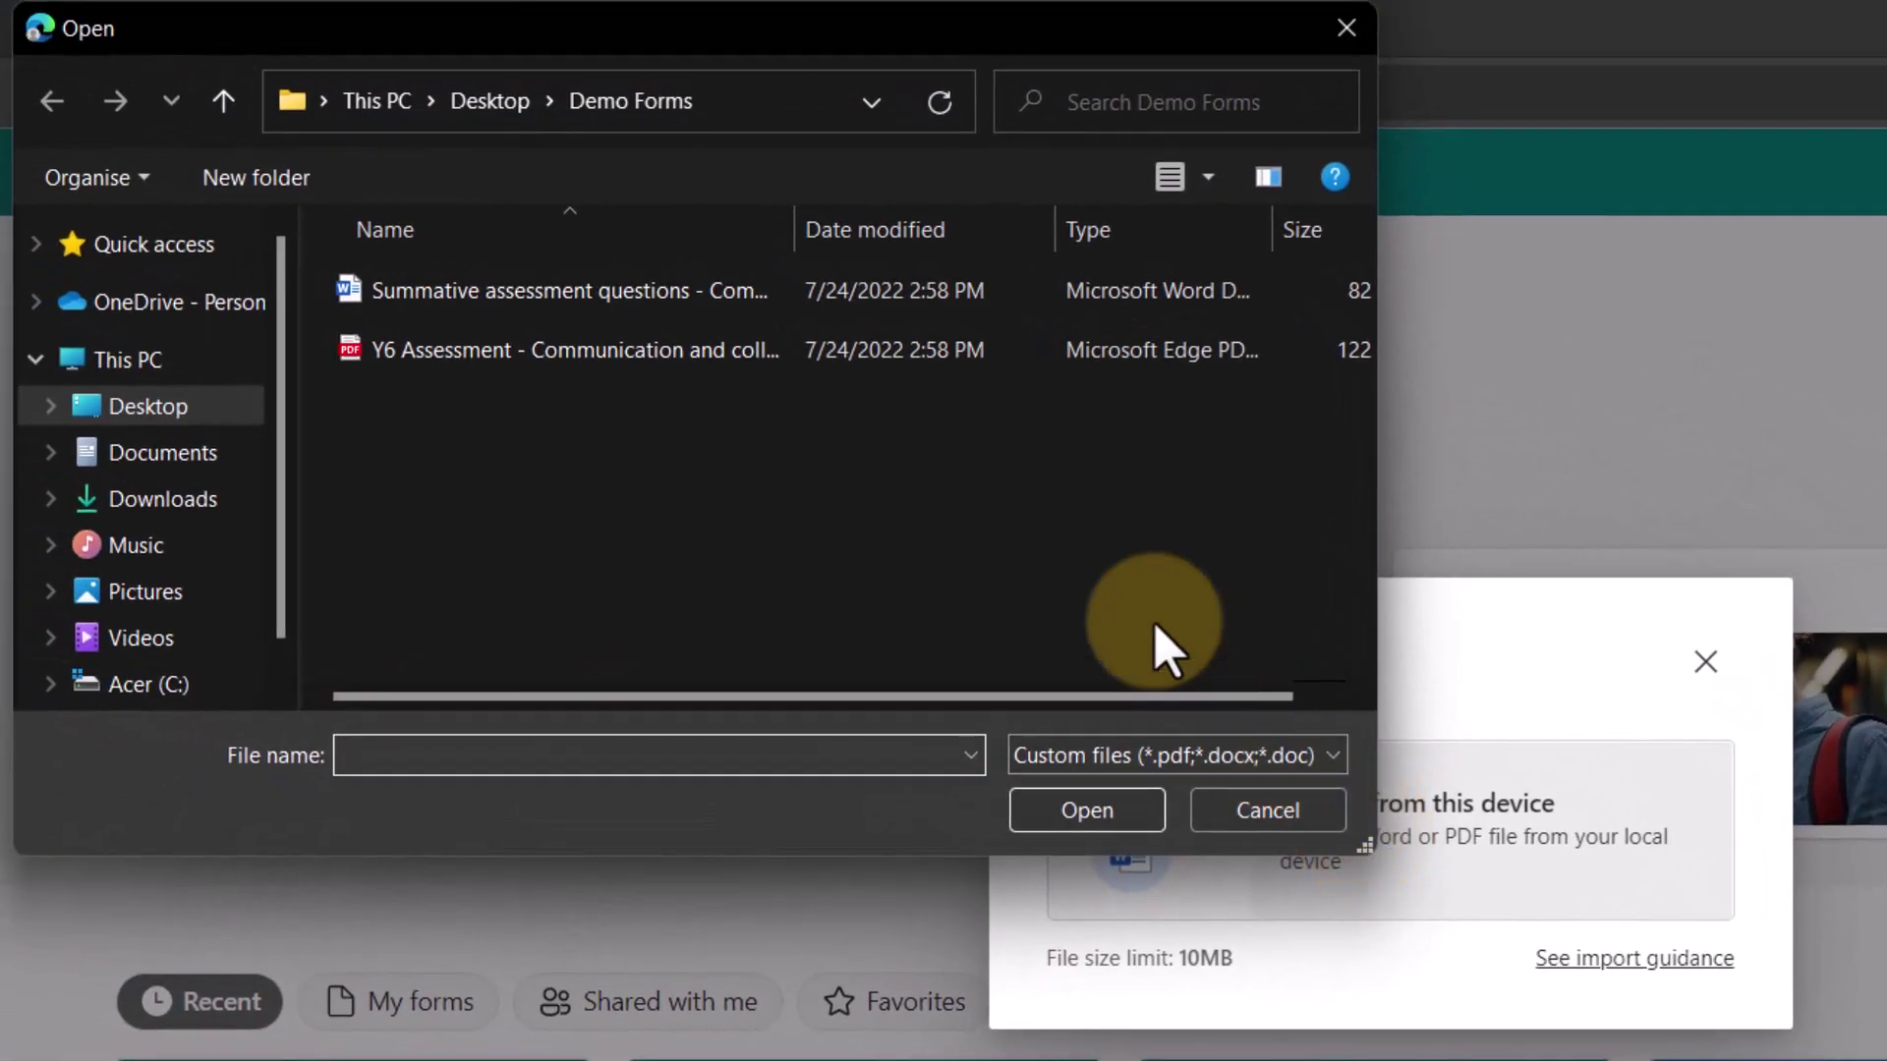
pyautogui.moveTo(569, 290)
pyautogui.doubleClick(559, 300)
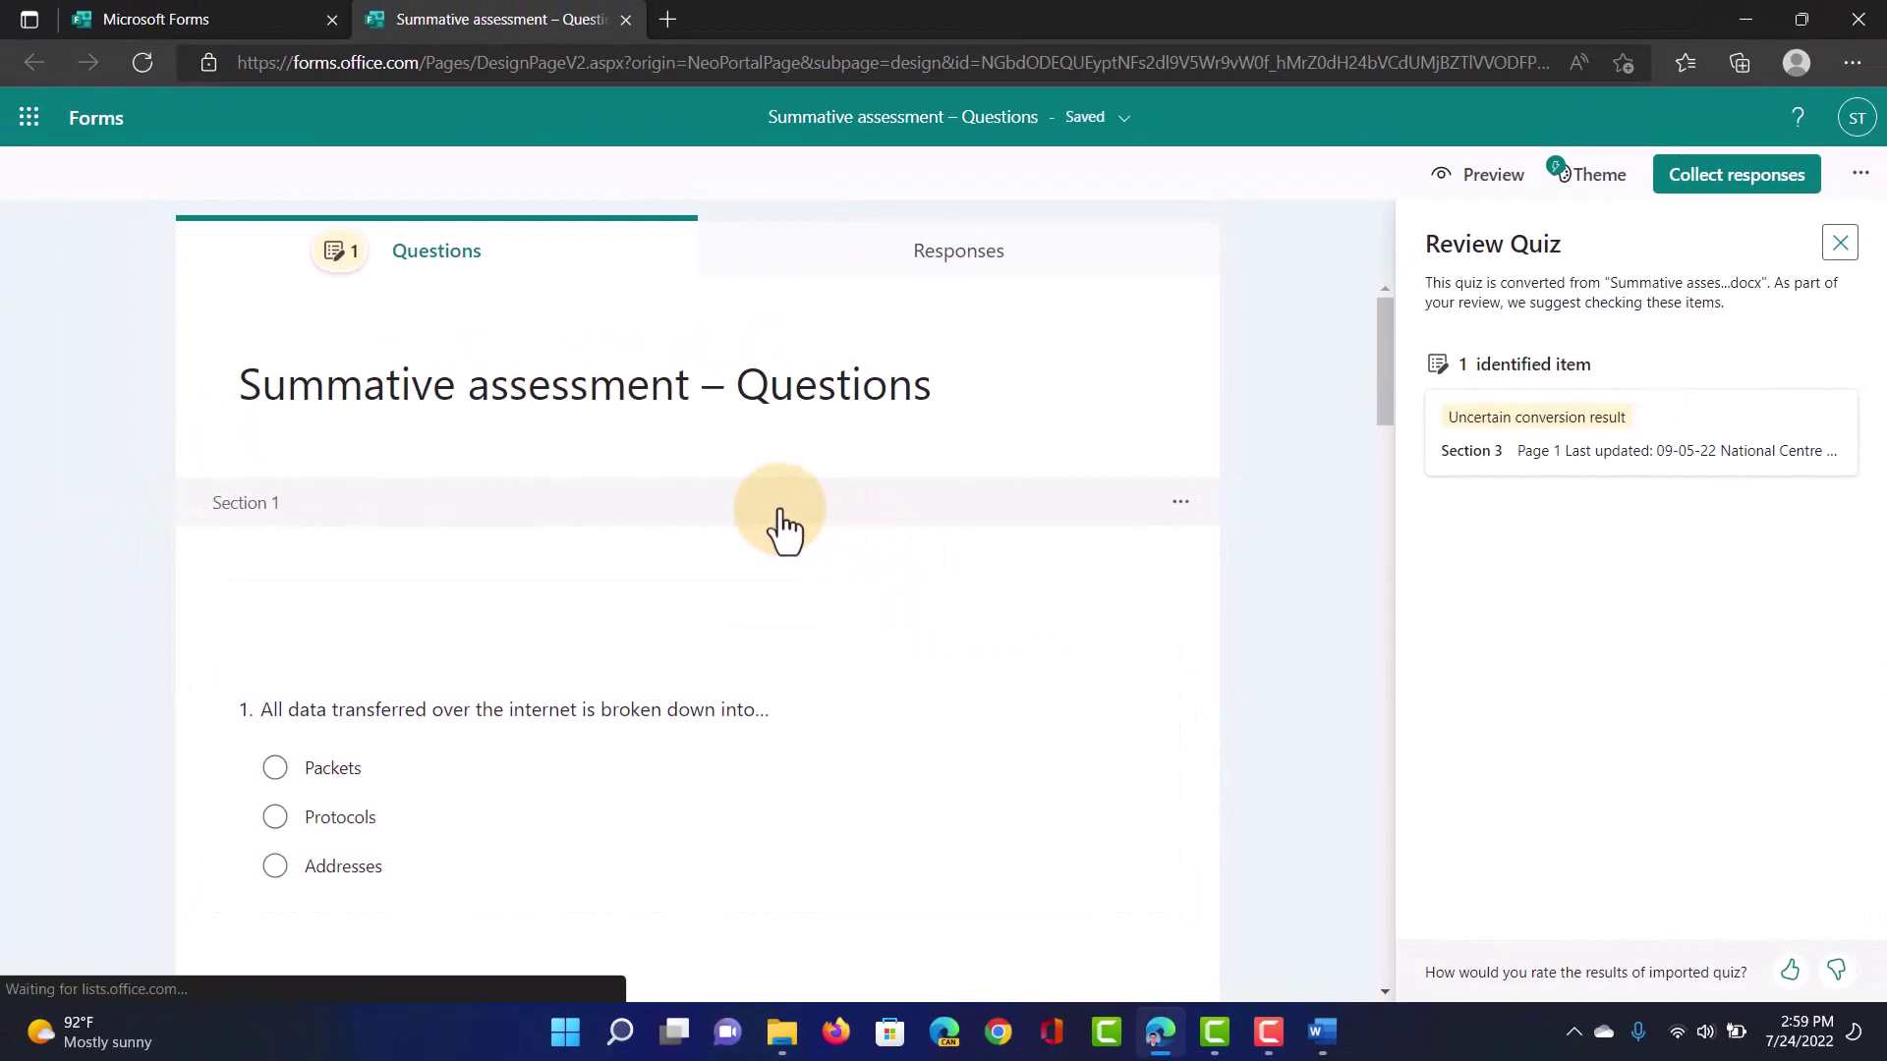
# Rename the quiz title to 'Summative assessment' by removing '– Questions'
pyautogui.click(882, 385)
pyautogui.click(653, 363)
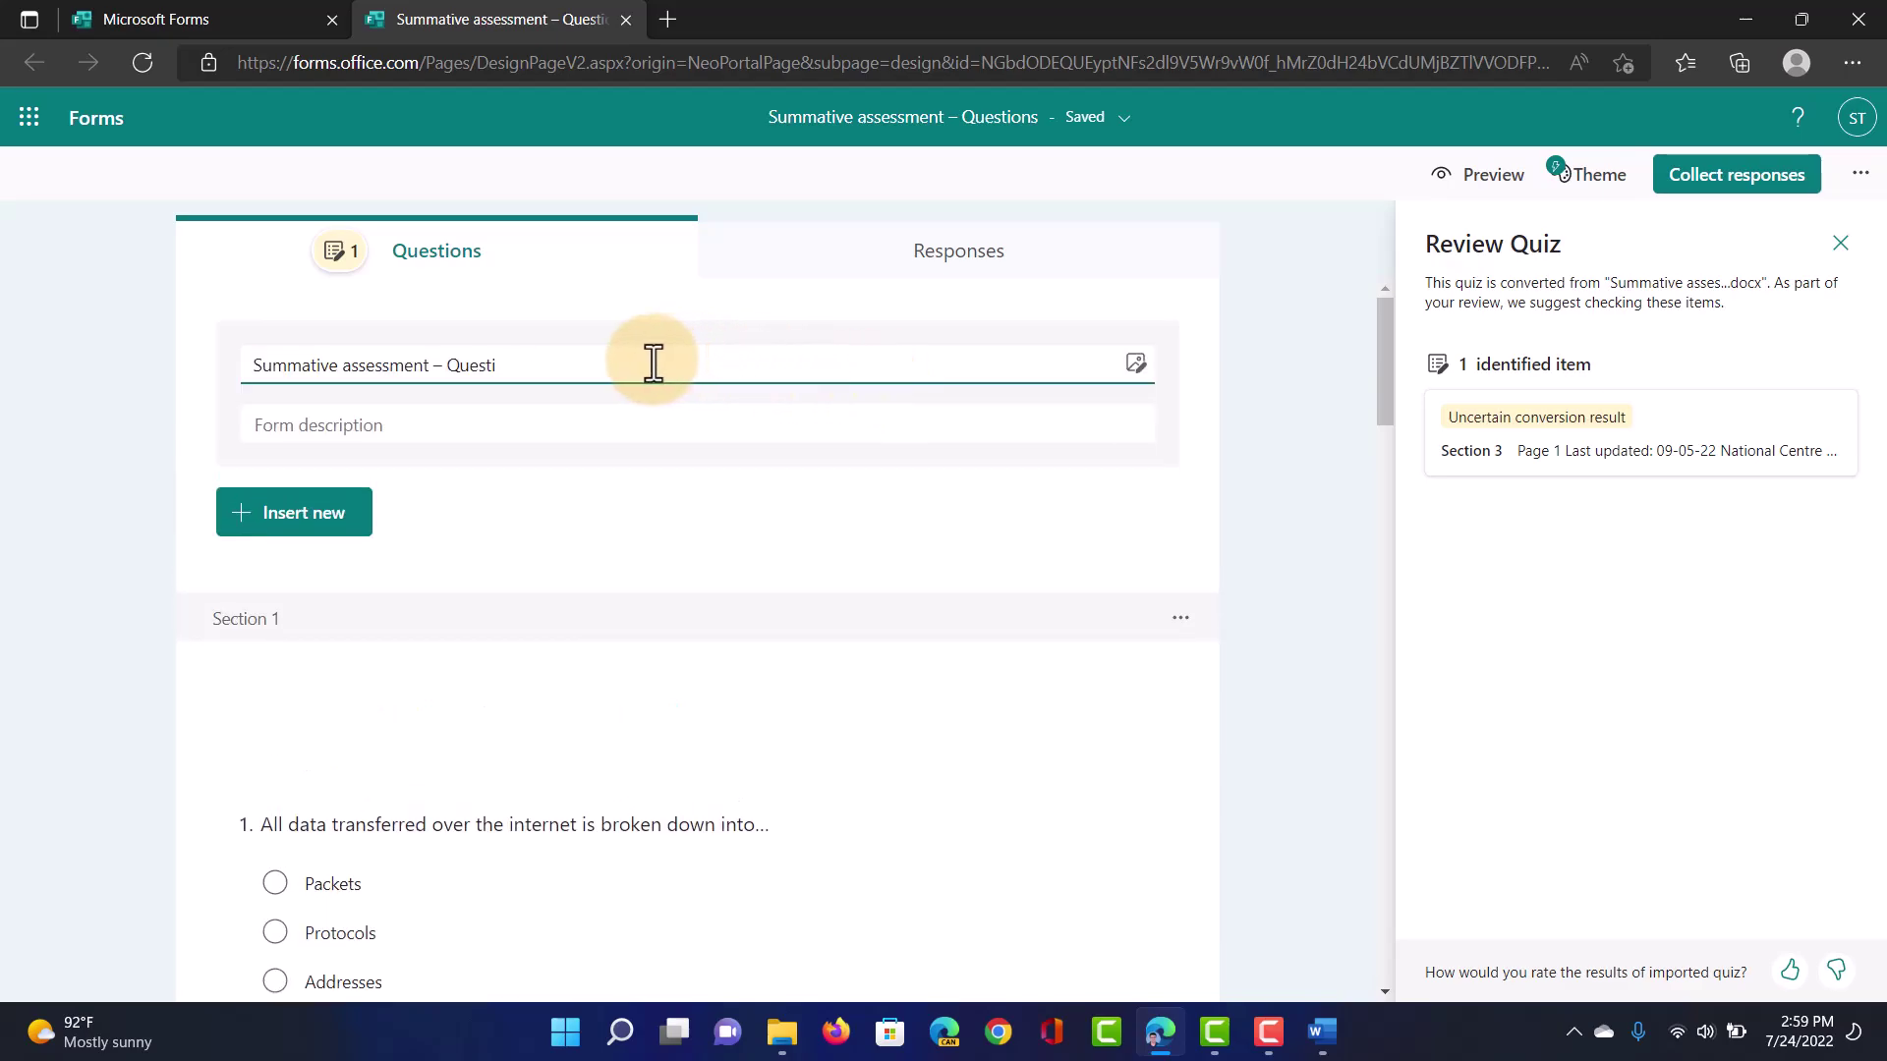
pyautogui.press('BackSpace')
pyautogui.press('BackSpace')
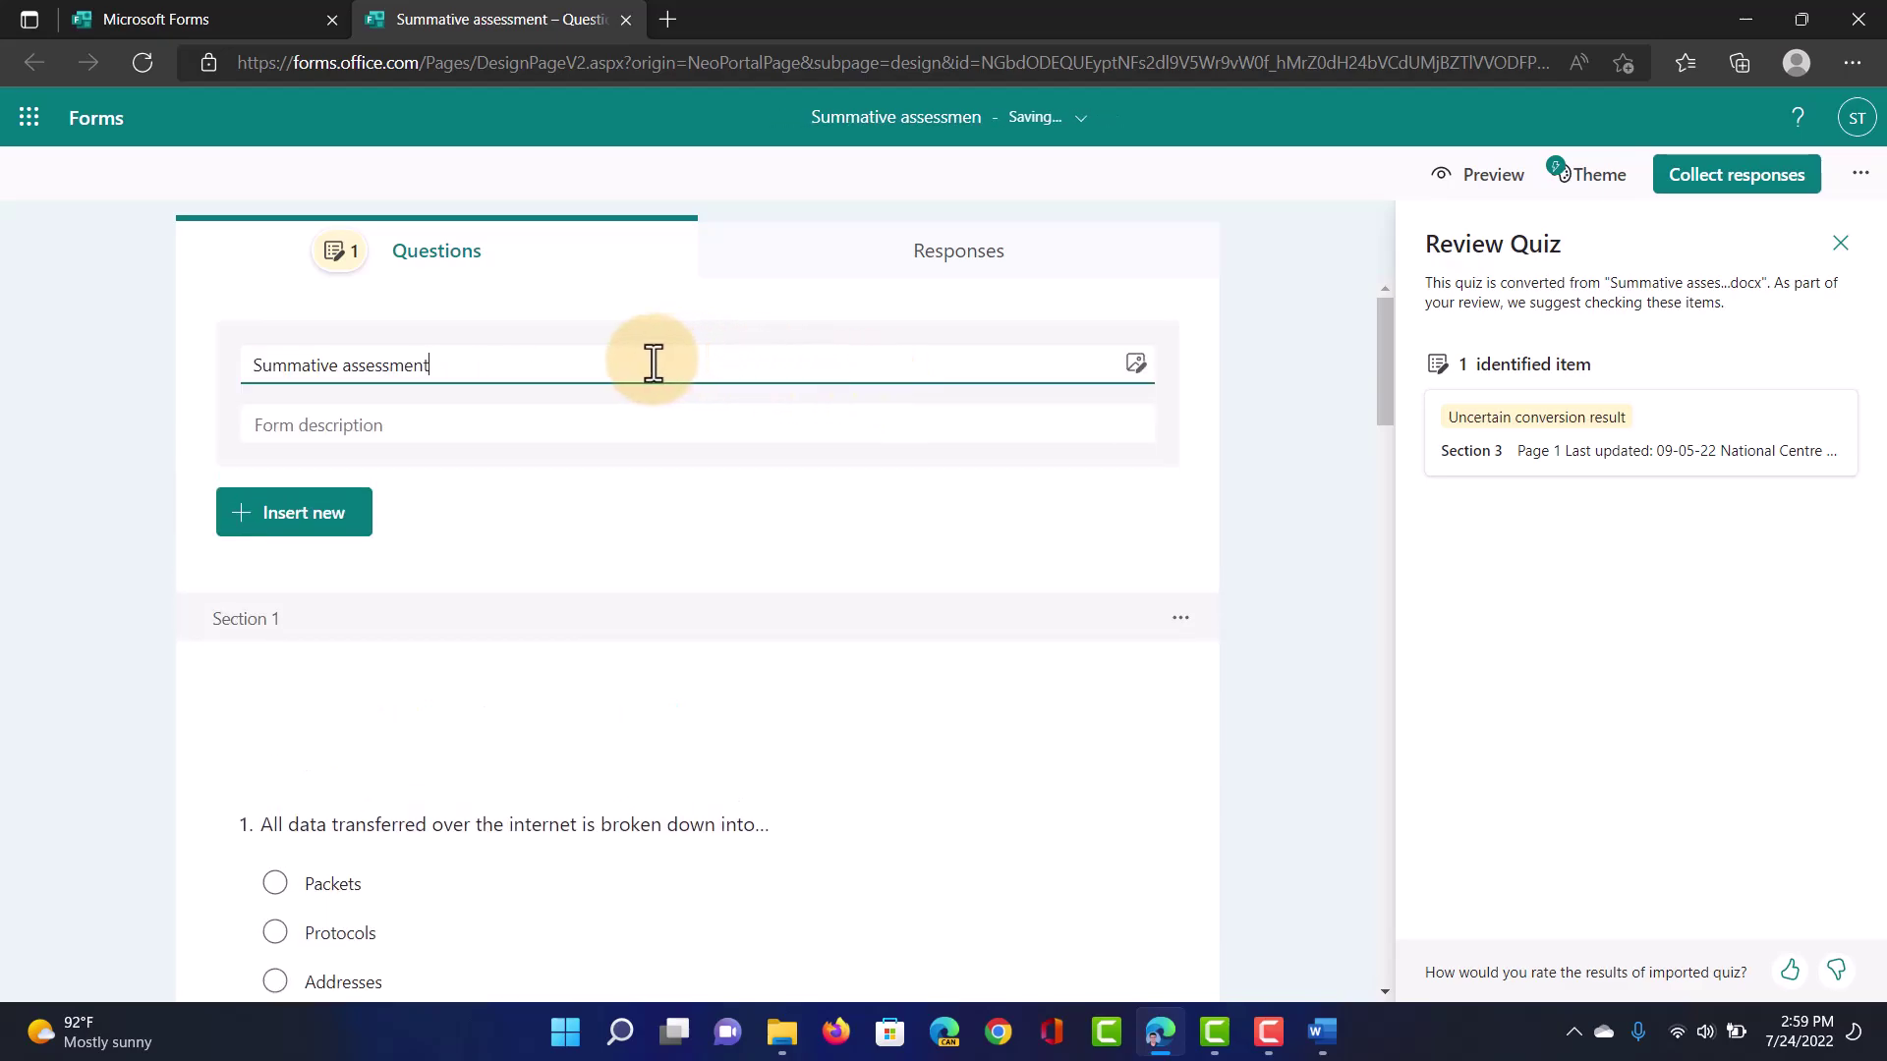
pyautogui.click(61, 508)
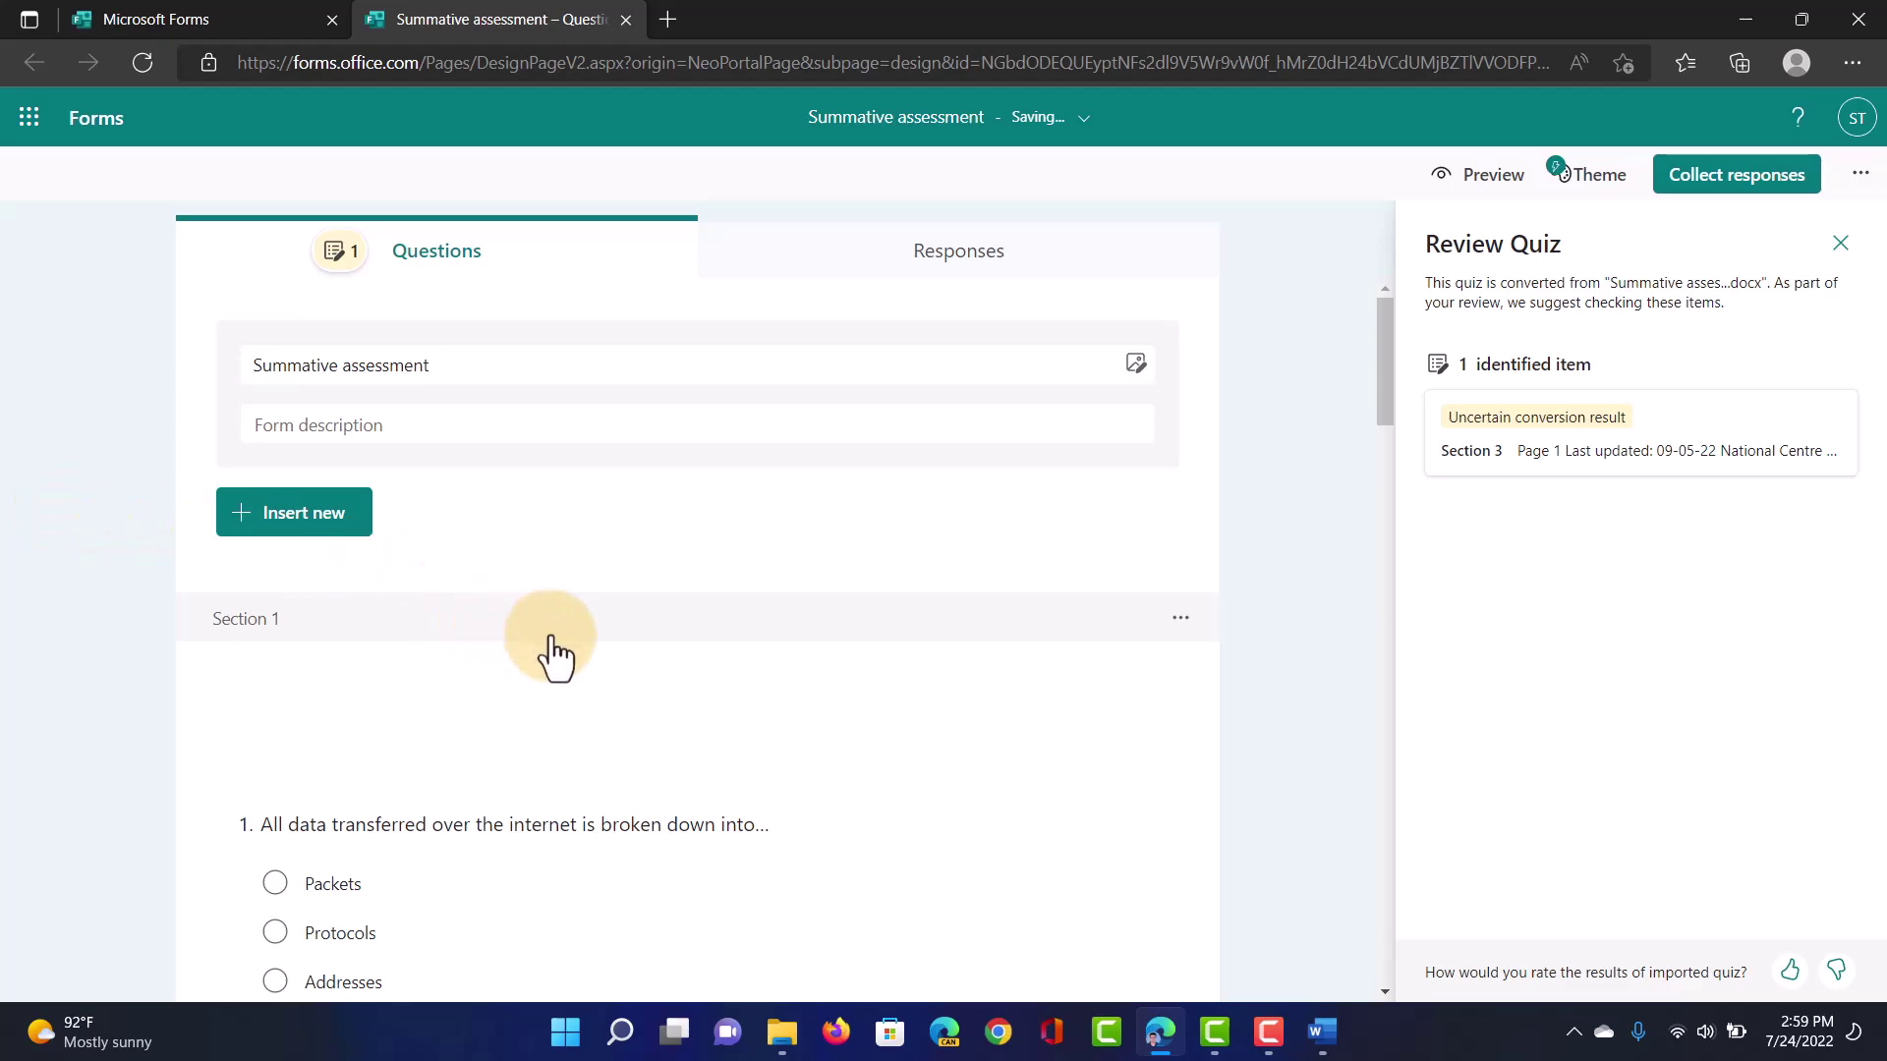
# Remove the empty Section 1 but keep its questions
pyautogui.click(691, 742)
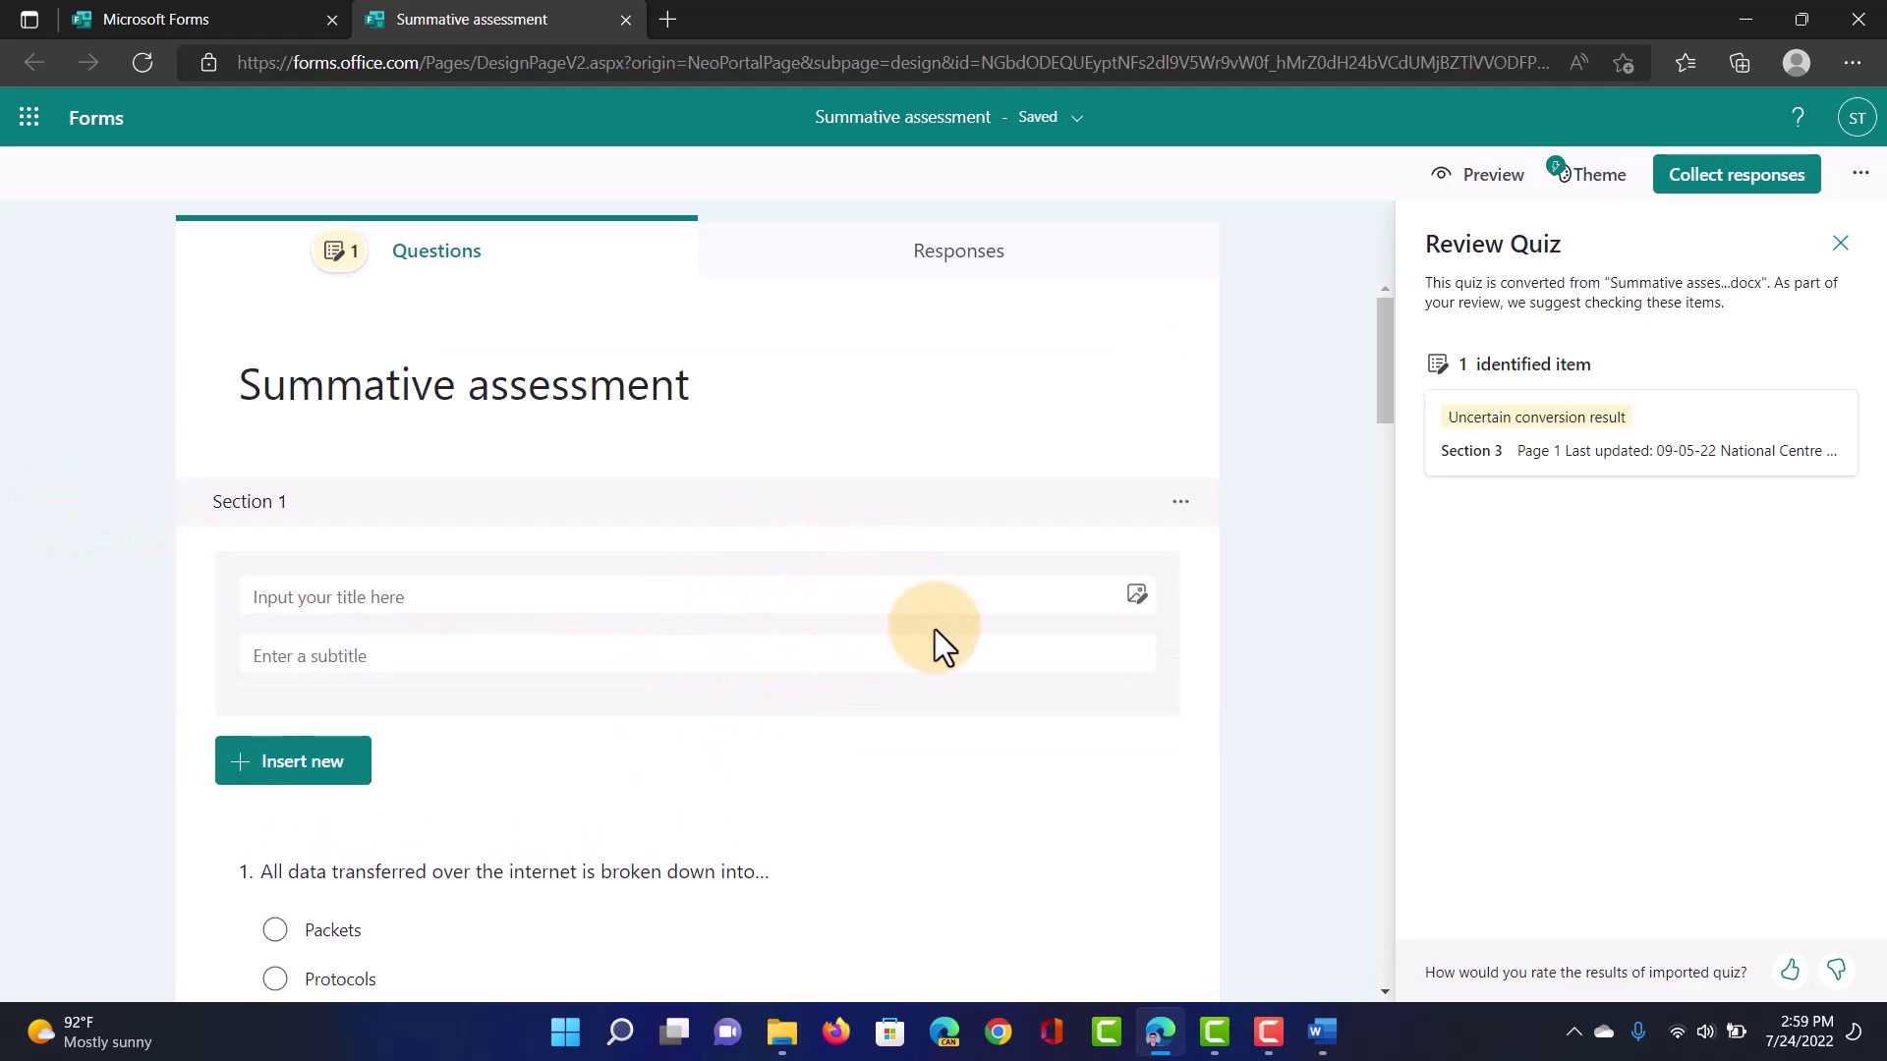
pyautogui.click(1182, 504)
pyautogui.moveTo(1034, 602)
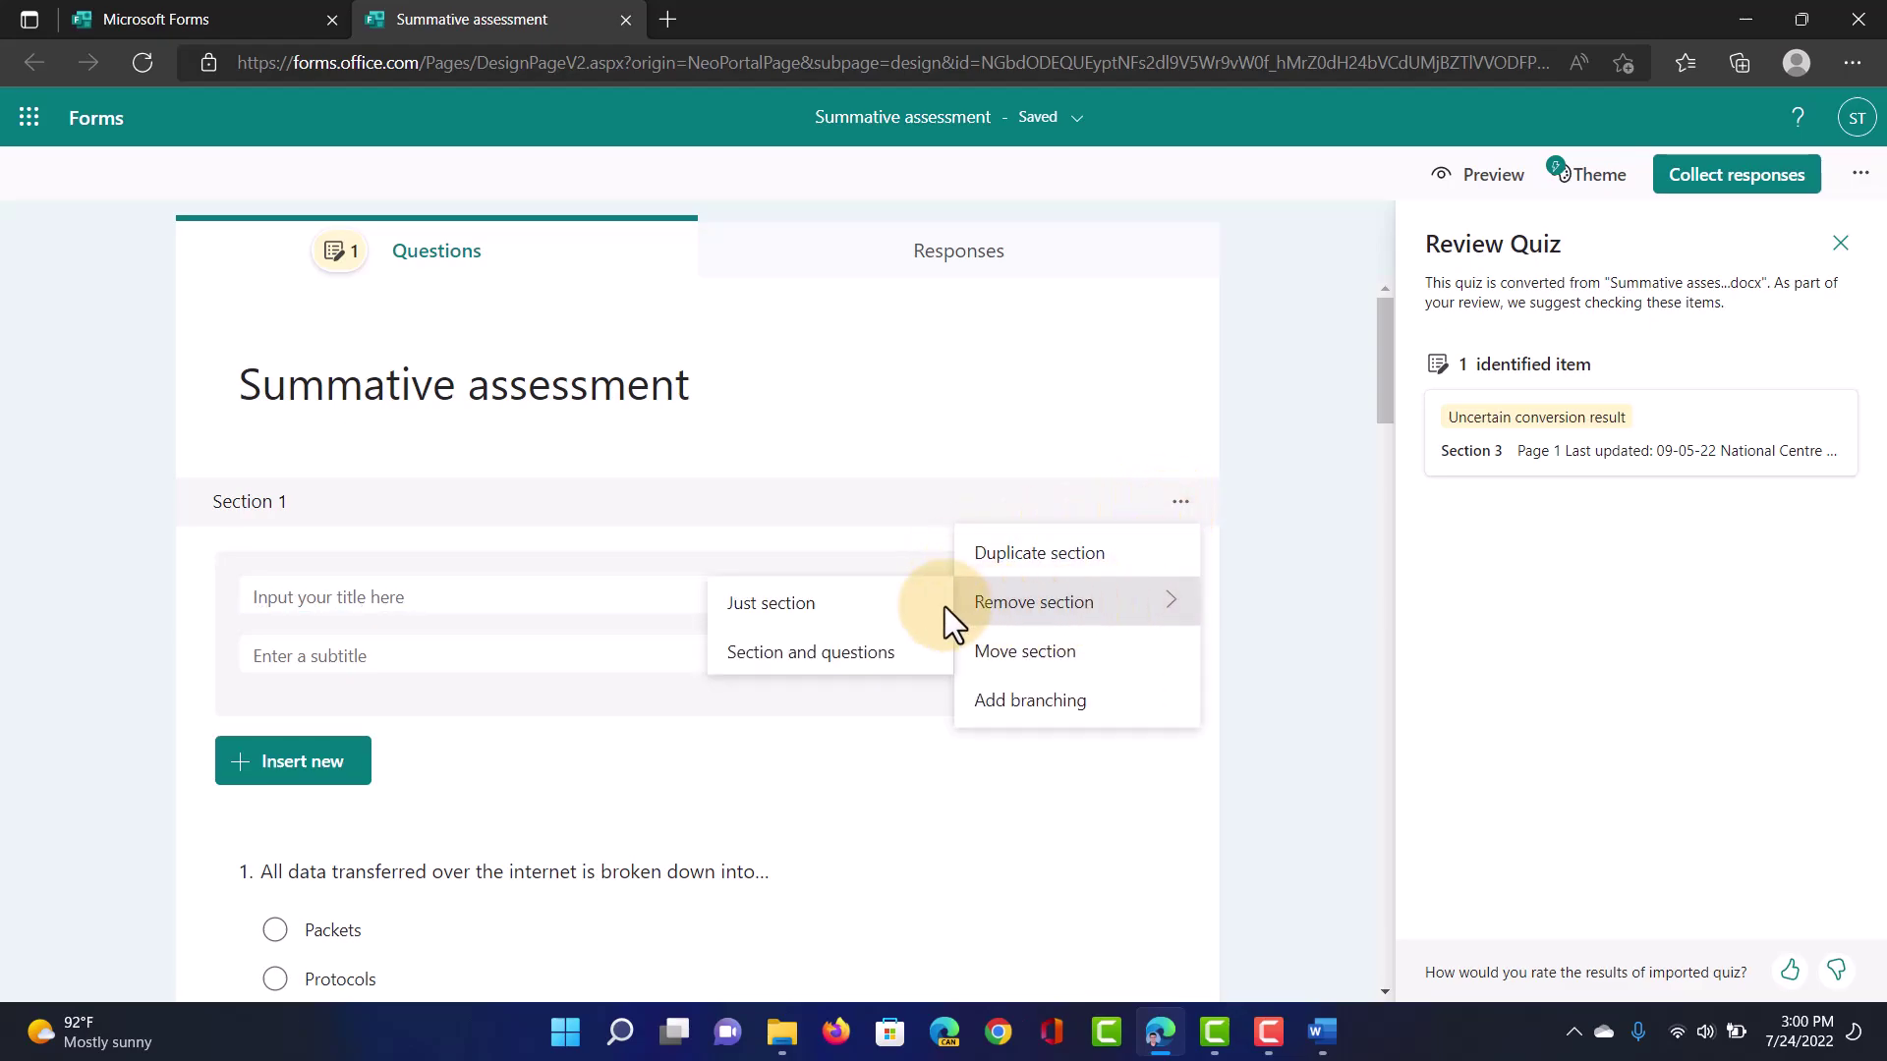
pyautogui.click(873, 605)
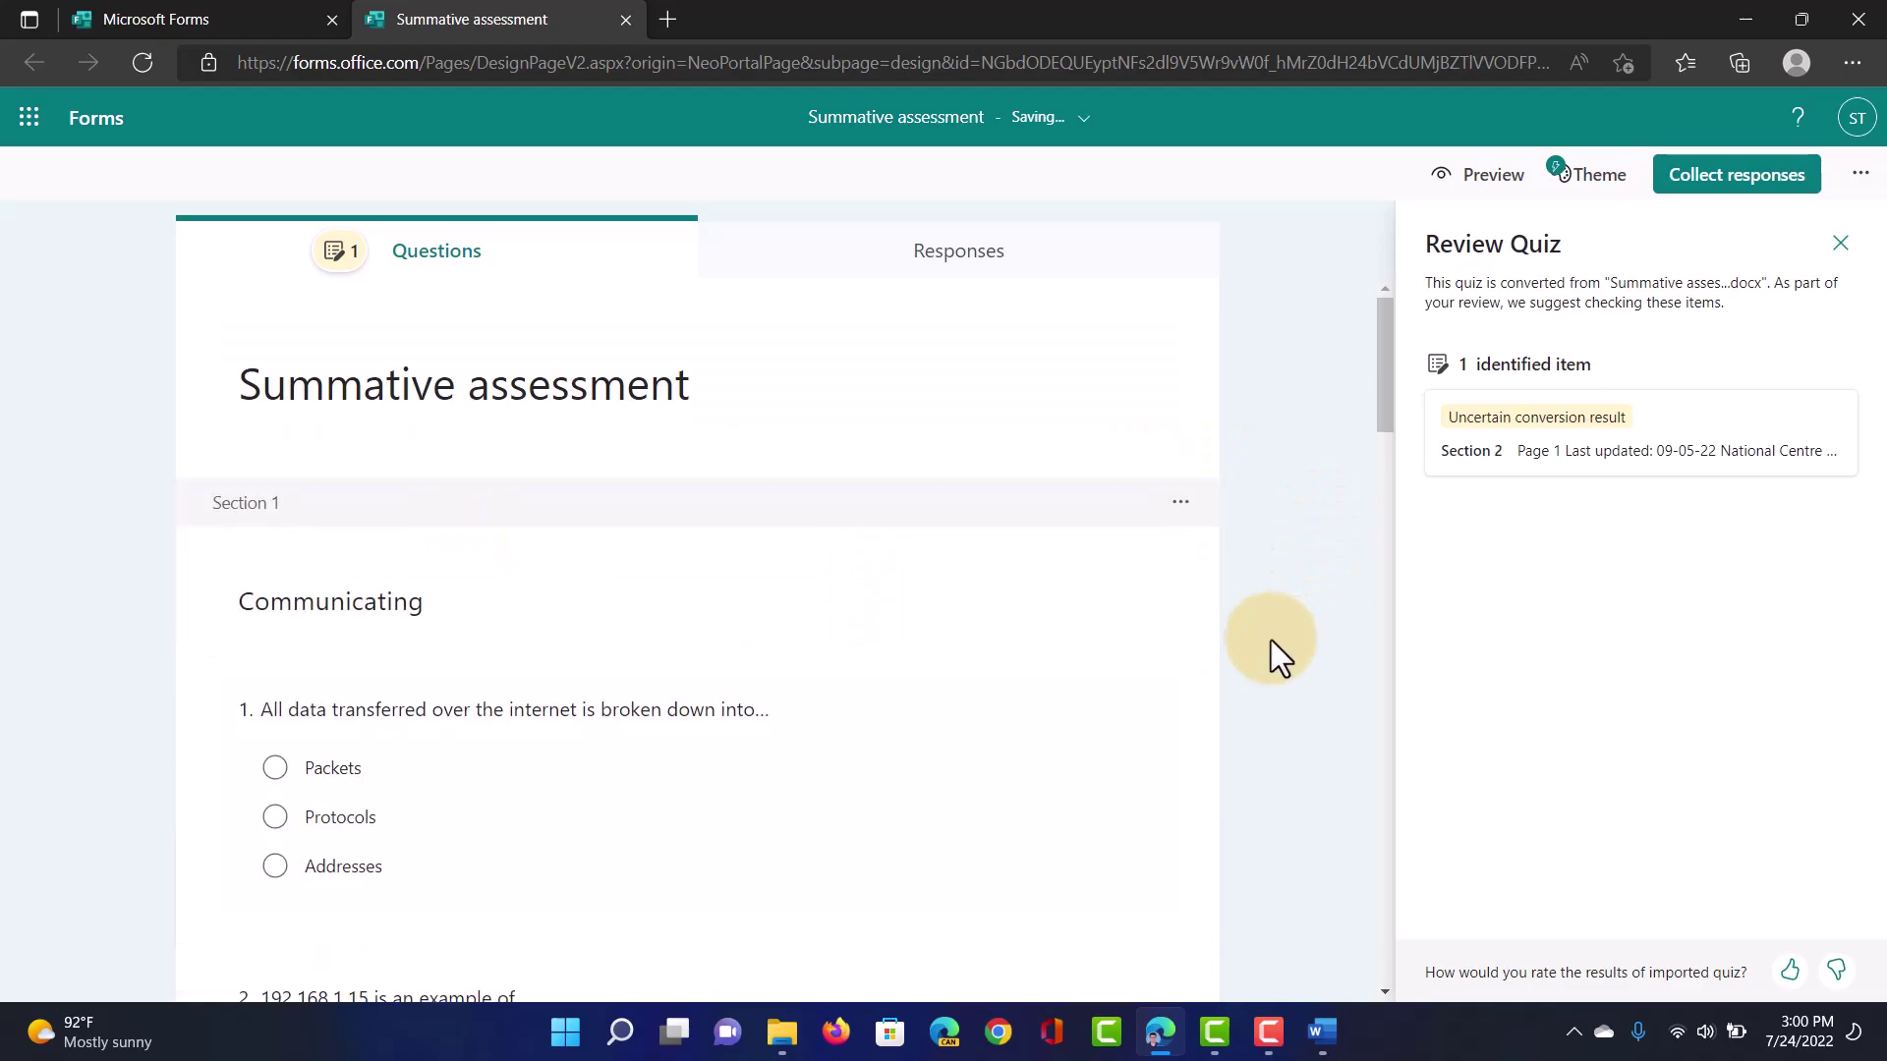
pyautogui.scroll(-2, 1271, 640)
pyautogui.scroll(-1, 1271, 641)
pyautogui.scroll(1, 1270, 640)
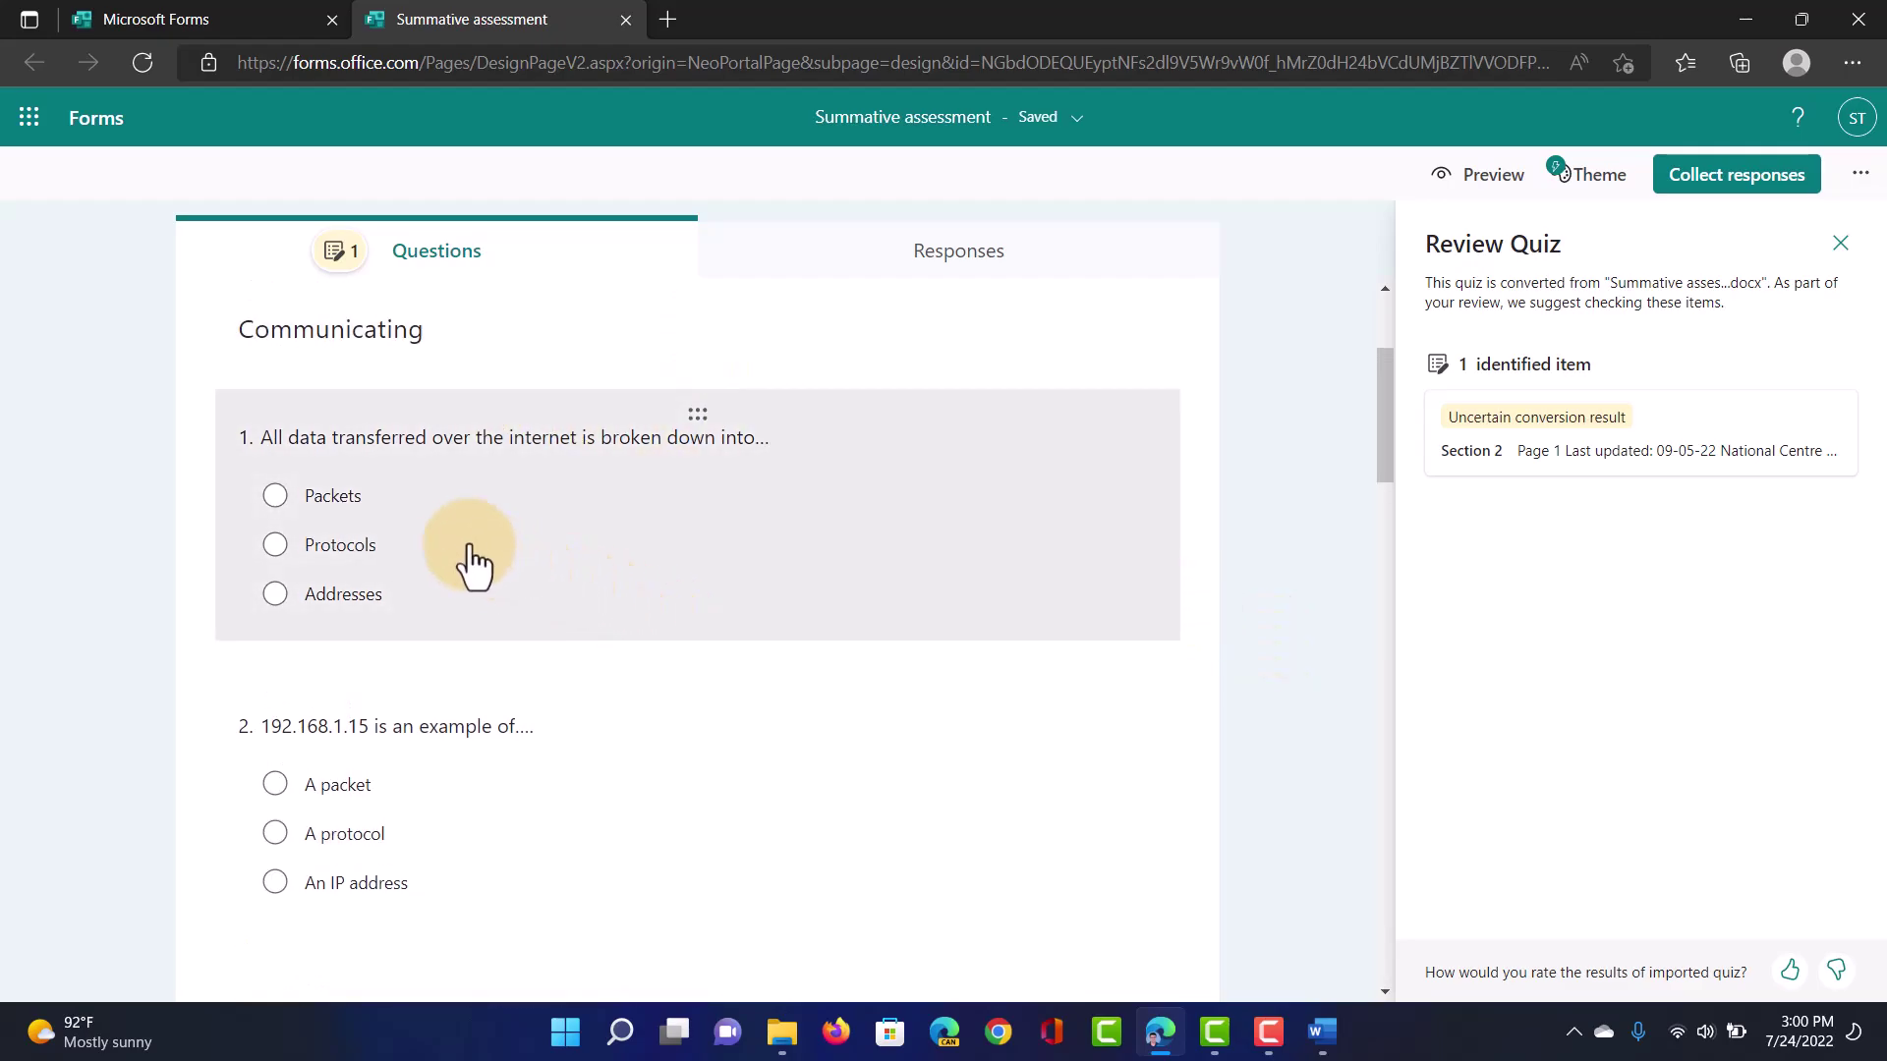
pyautogui.scroll(-2, 651, 558)
pyautogui.scroll(-1, 651, 558)
pyautogui.scroll(-1, 649, 557)
pyautogui.scroll(-1, 650, 557)
pyautogui.scroll(-1, 651, 558)
pyautogui.scroll(-3, 651, 557)
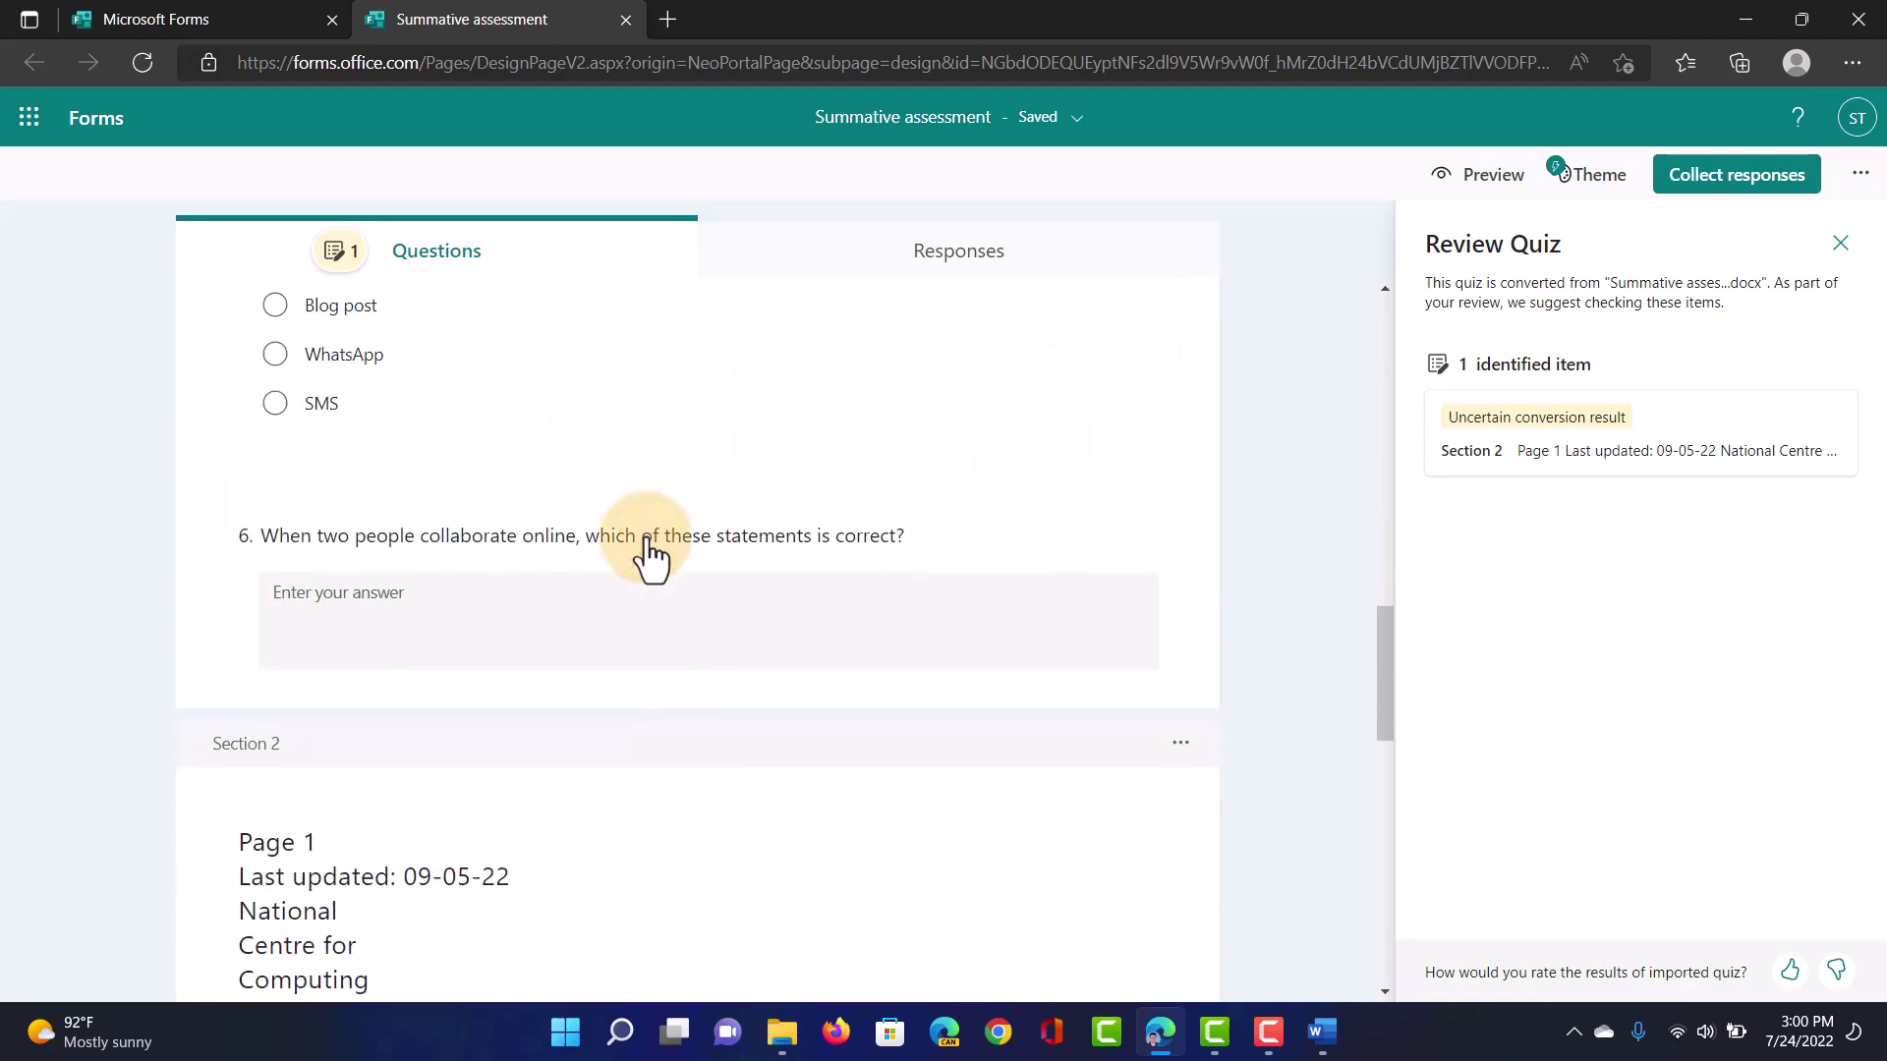
pyautogui.scroll(-1, 1296, 685)
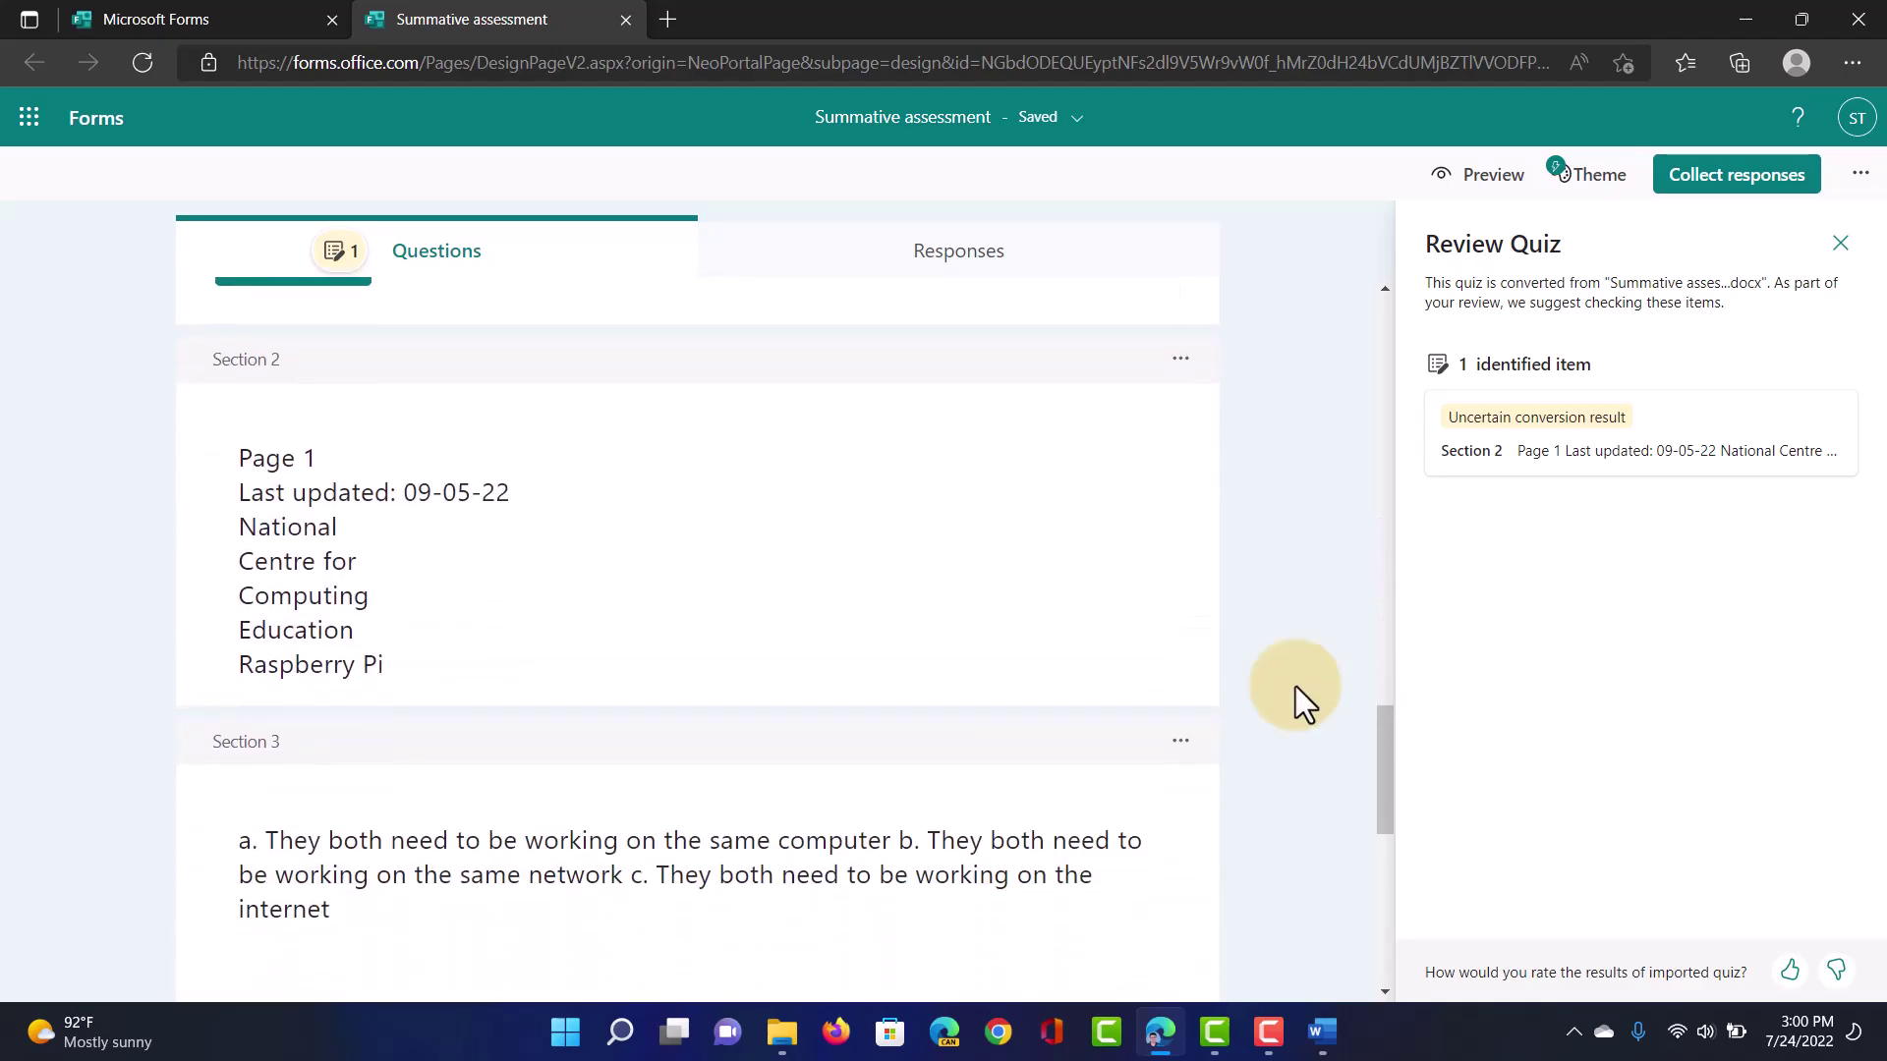
# Remove Section 2, the stray Page 1 footer text section
pyautogui.click(1184, 359)
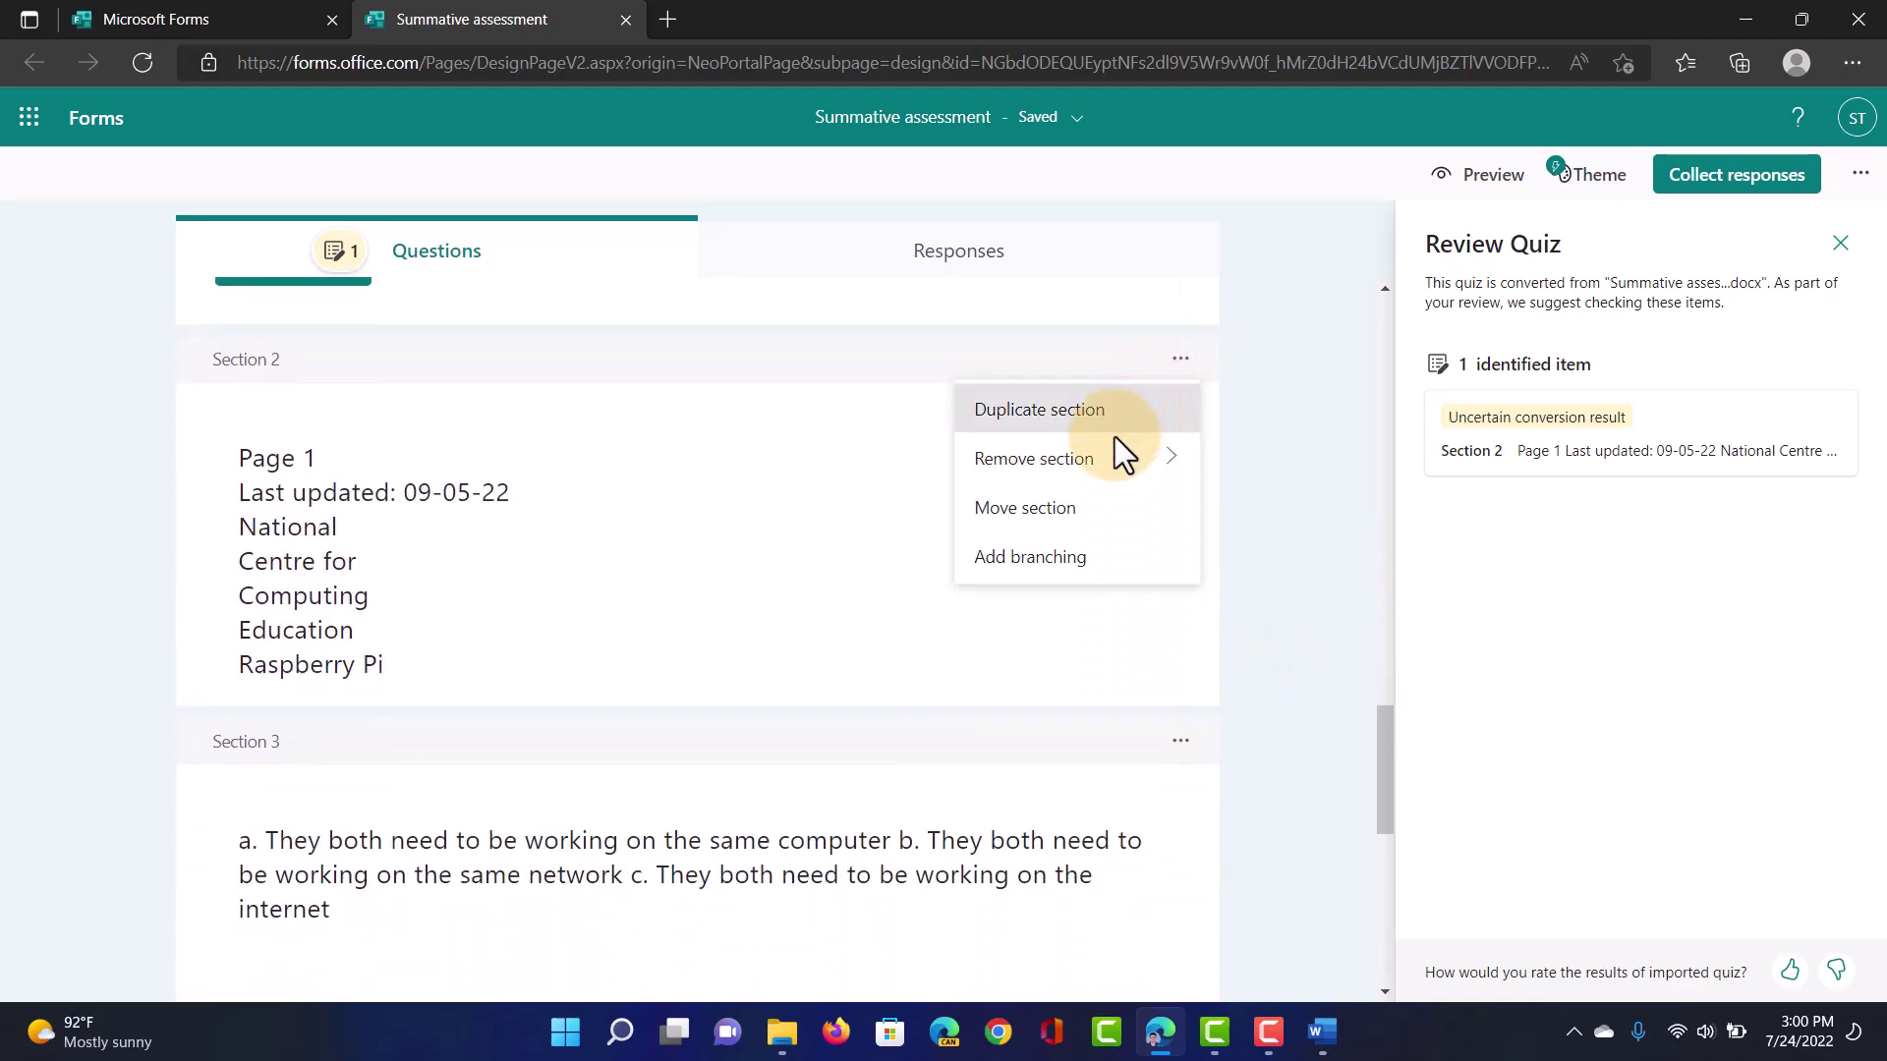
pyautogui.moveTo(1034, 459)
pyautogui.click(889, 462)
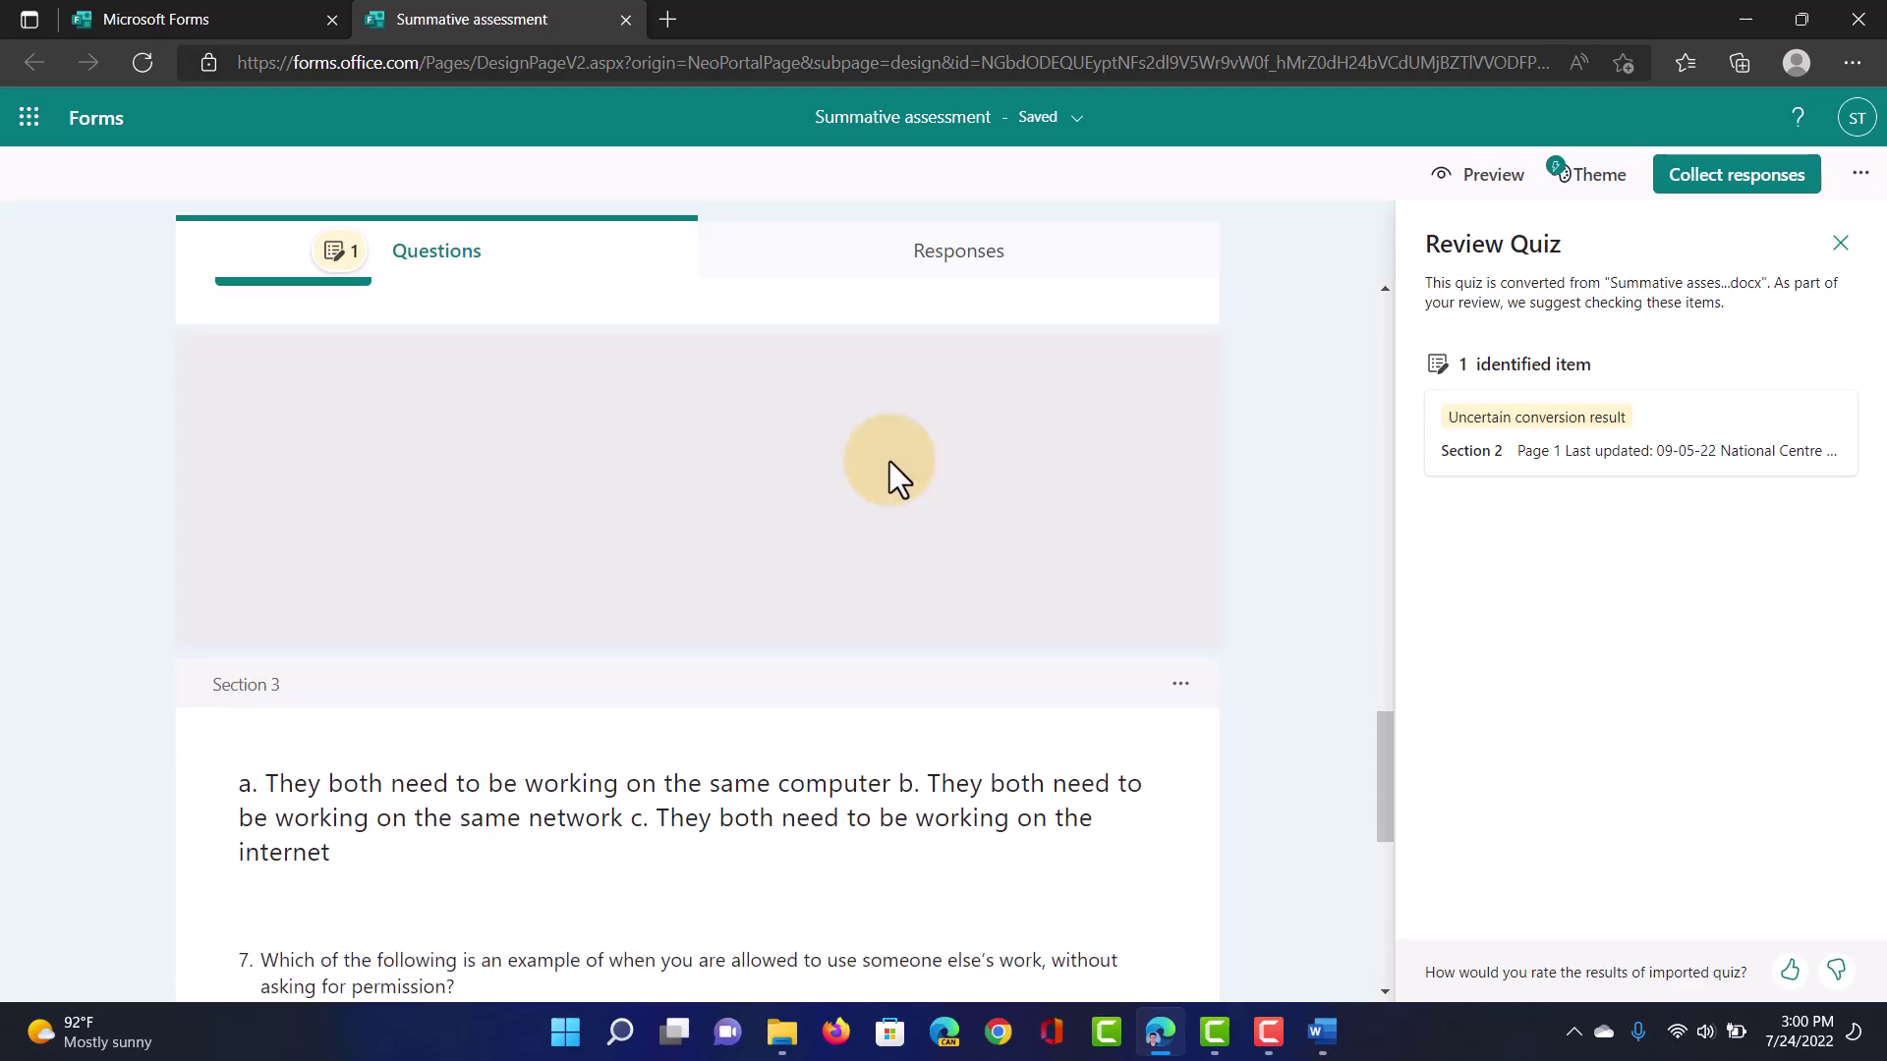
pyautogui.scroll(-2, 678, 587)
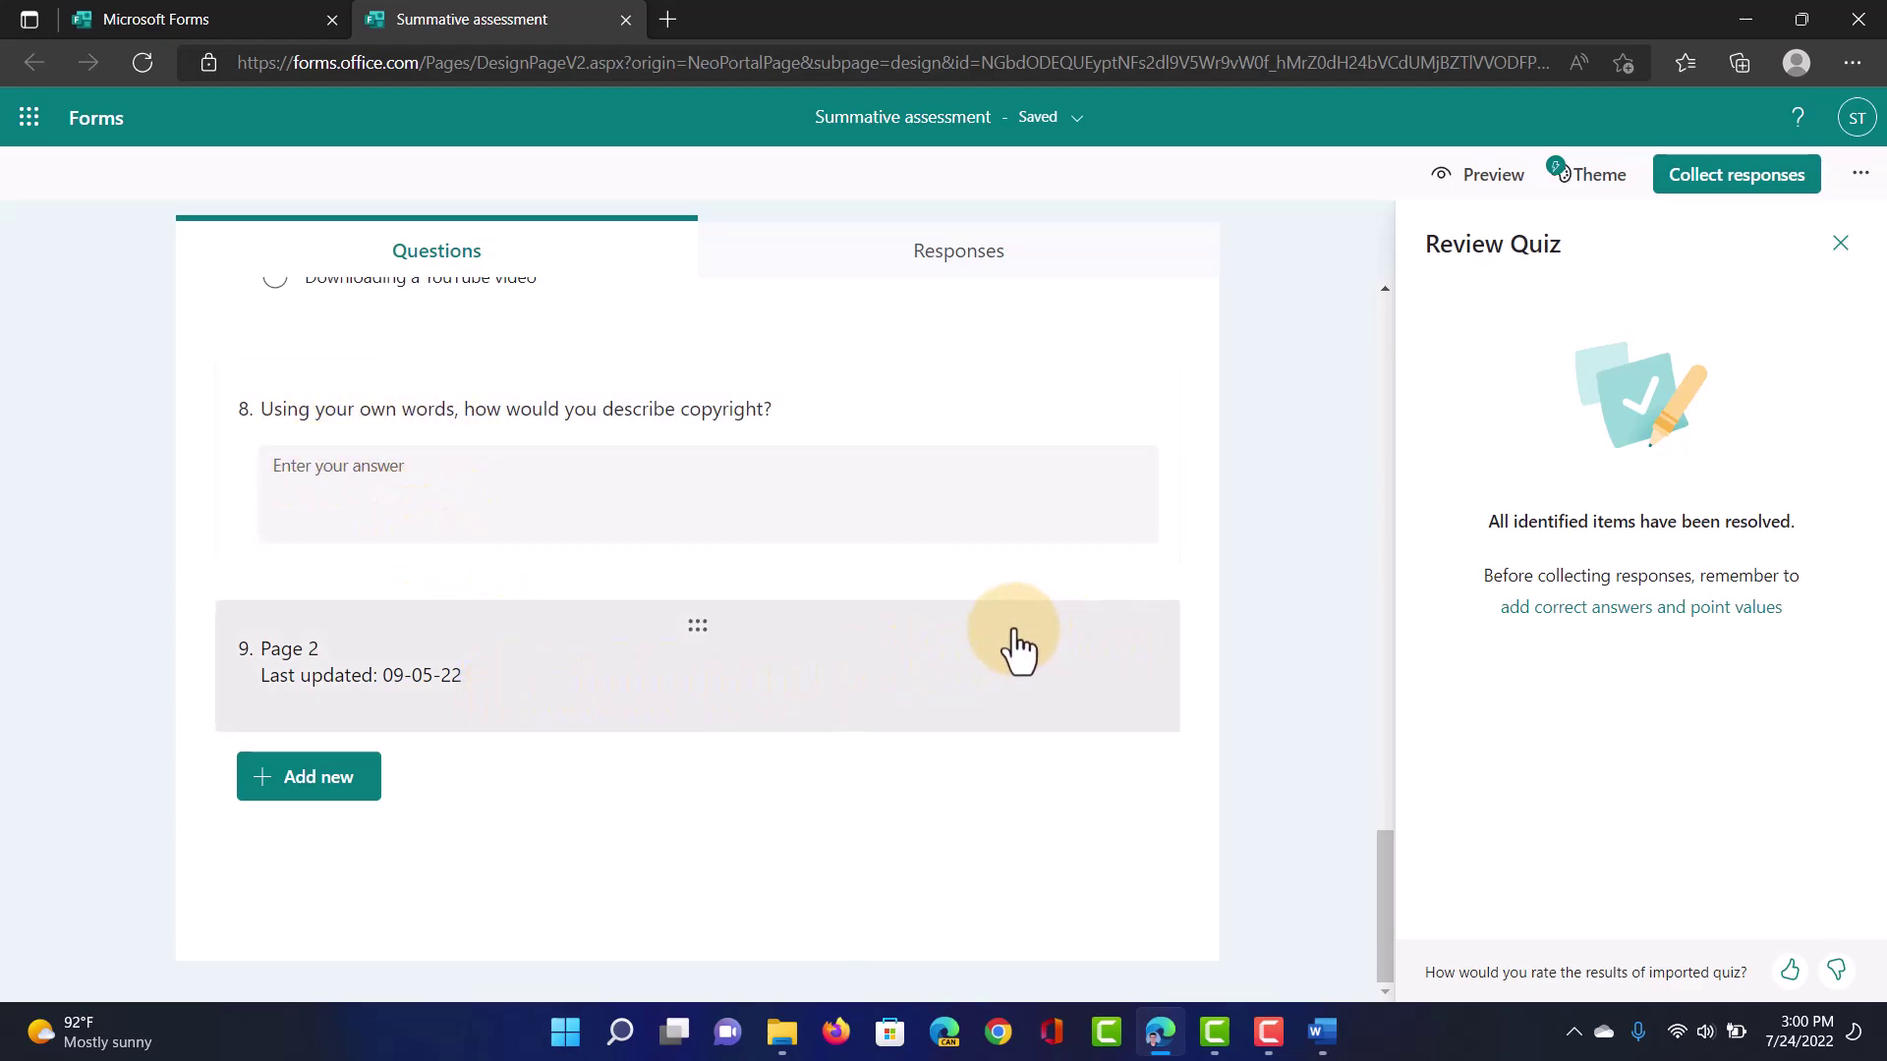
# Delete question 9, the leftover Page 2 footer item
pyautogui.click(1014, 645)
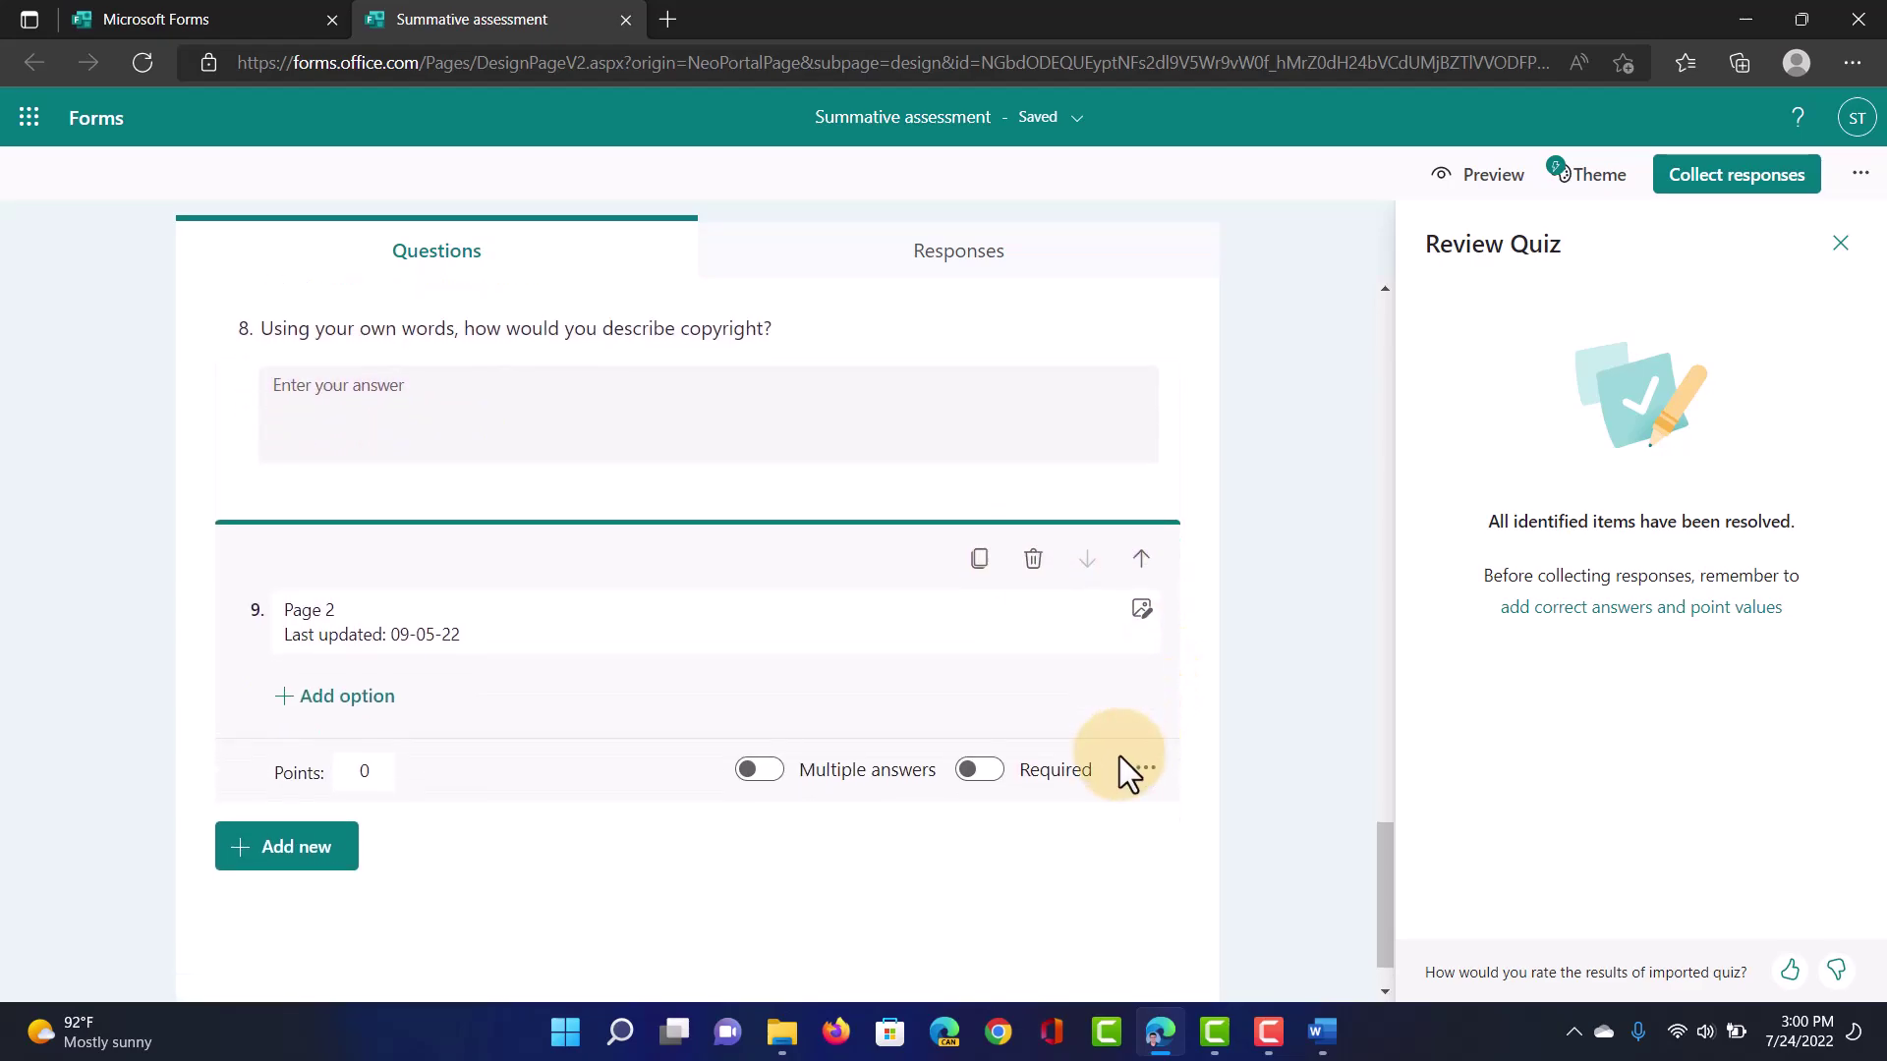
pyautogui.click(1032, 562)
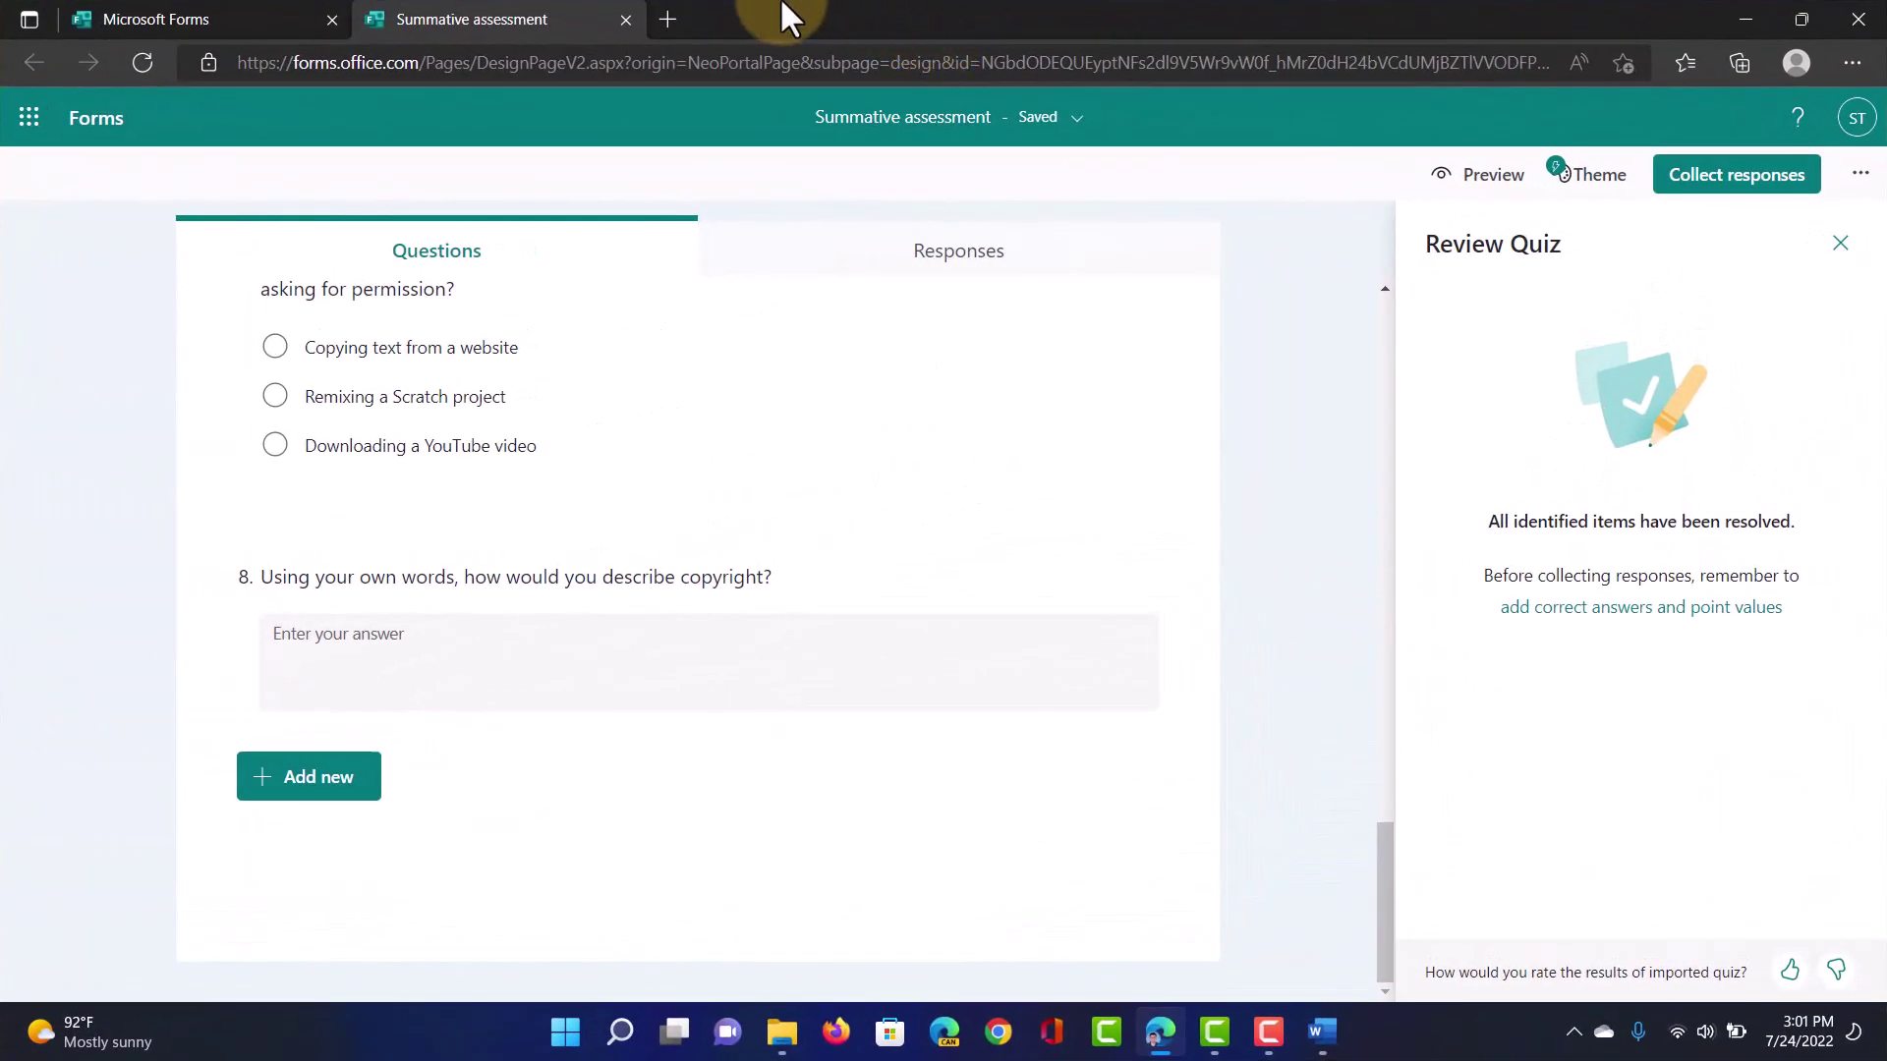
# Import 'Y6 Assessment - Communication and collaboration.pdf' from this device as a new quiz
pyautogui.click(627, 20)
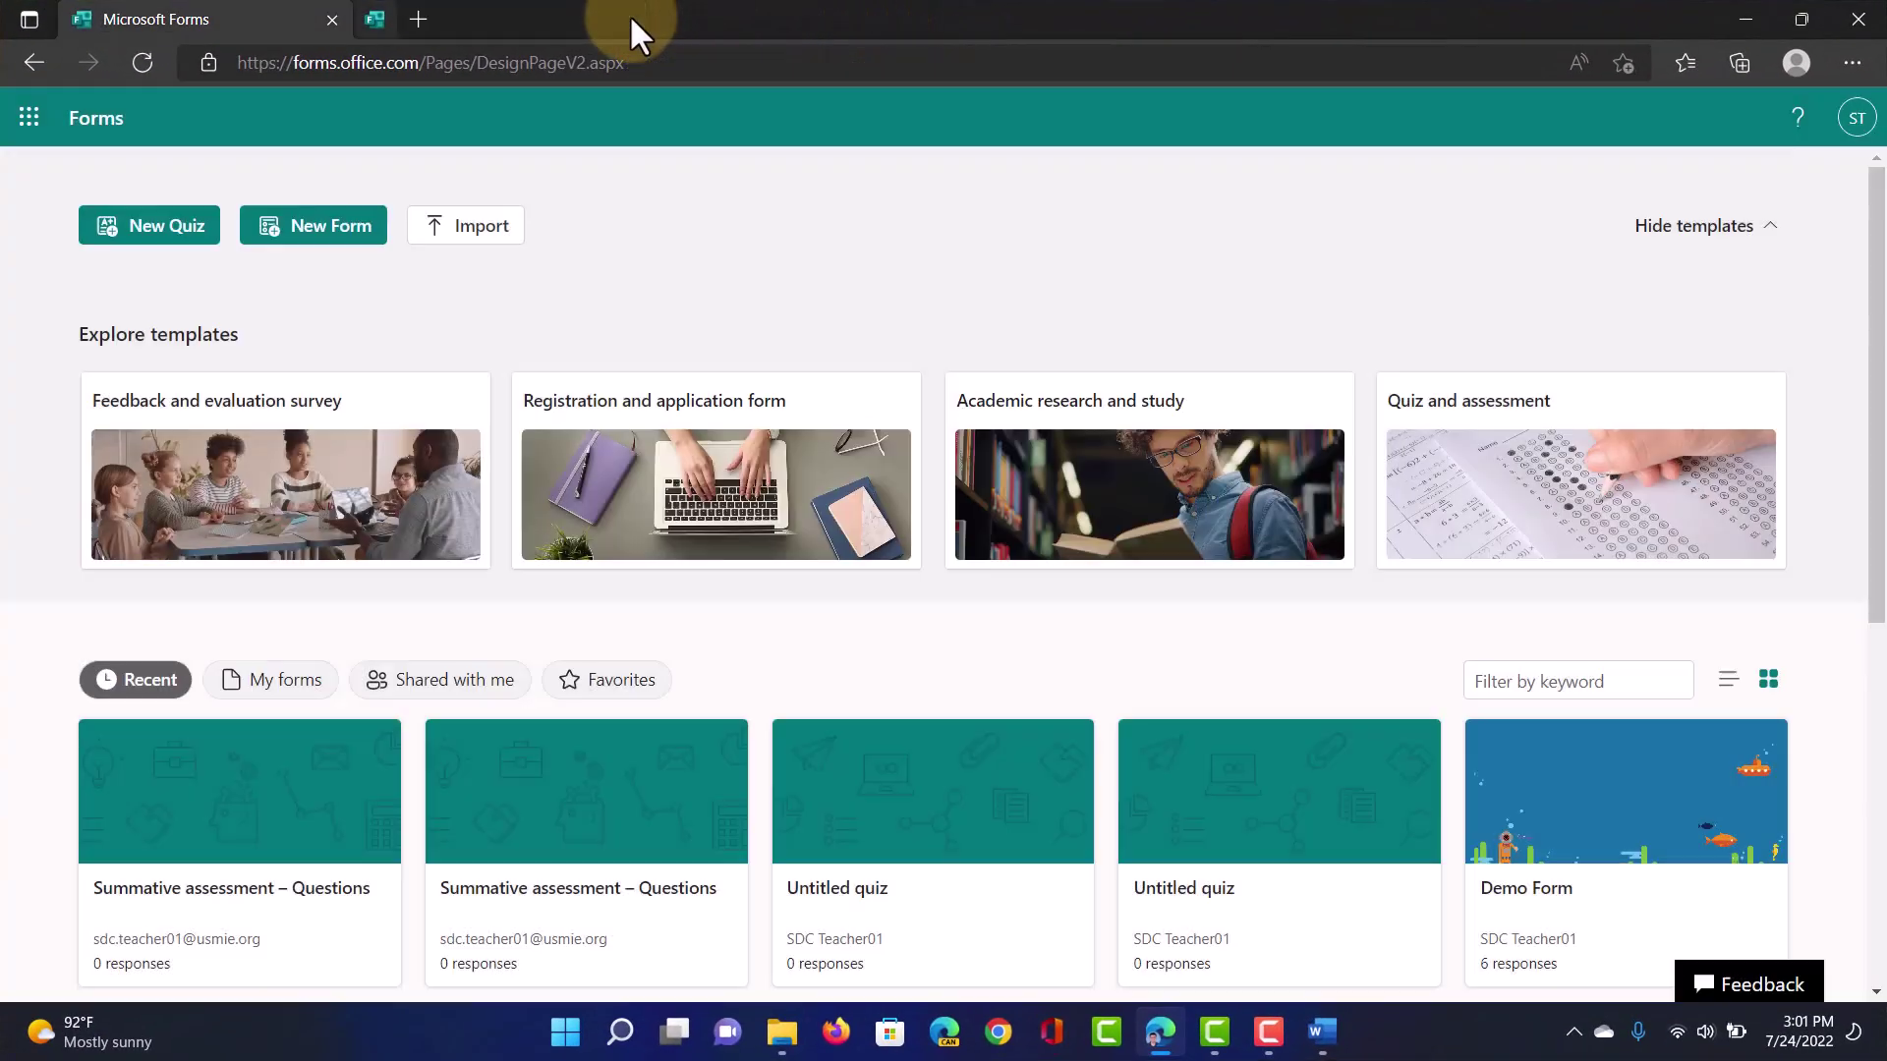
pyautogui.click(472, 237)
pyautogui.click(883, 576)
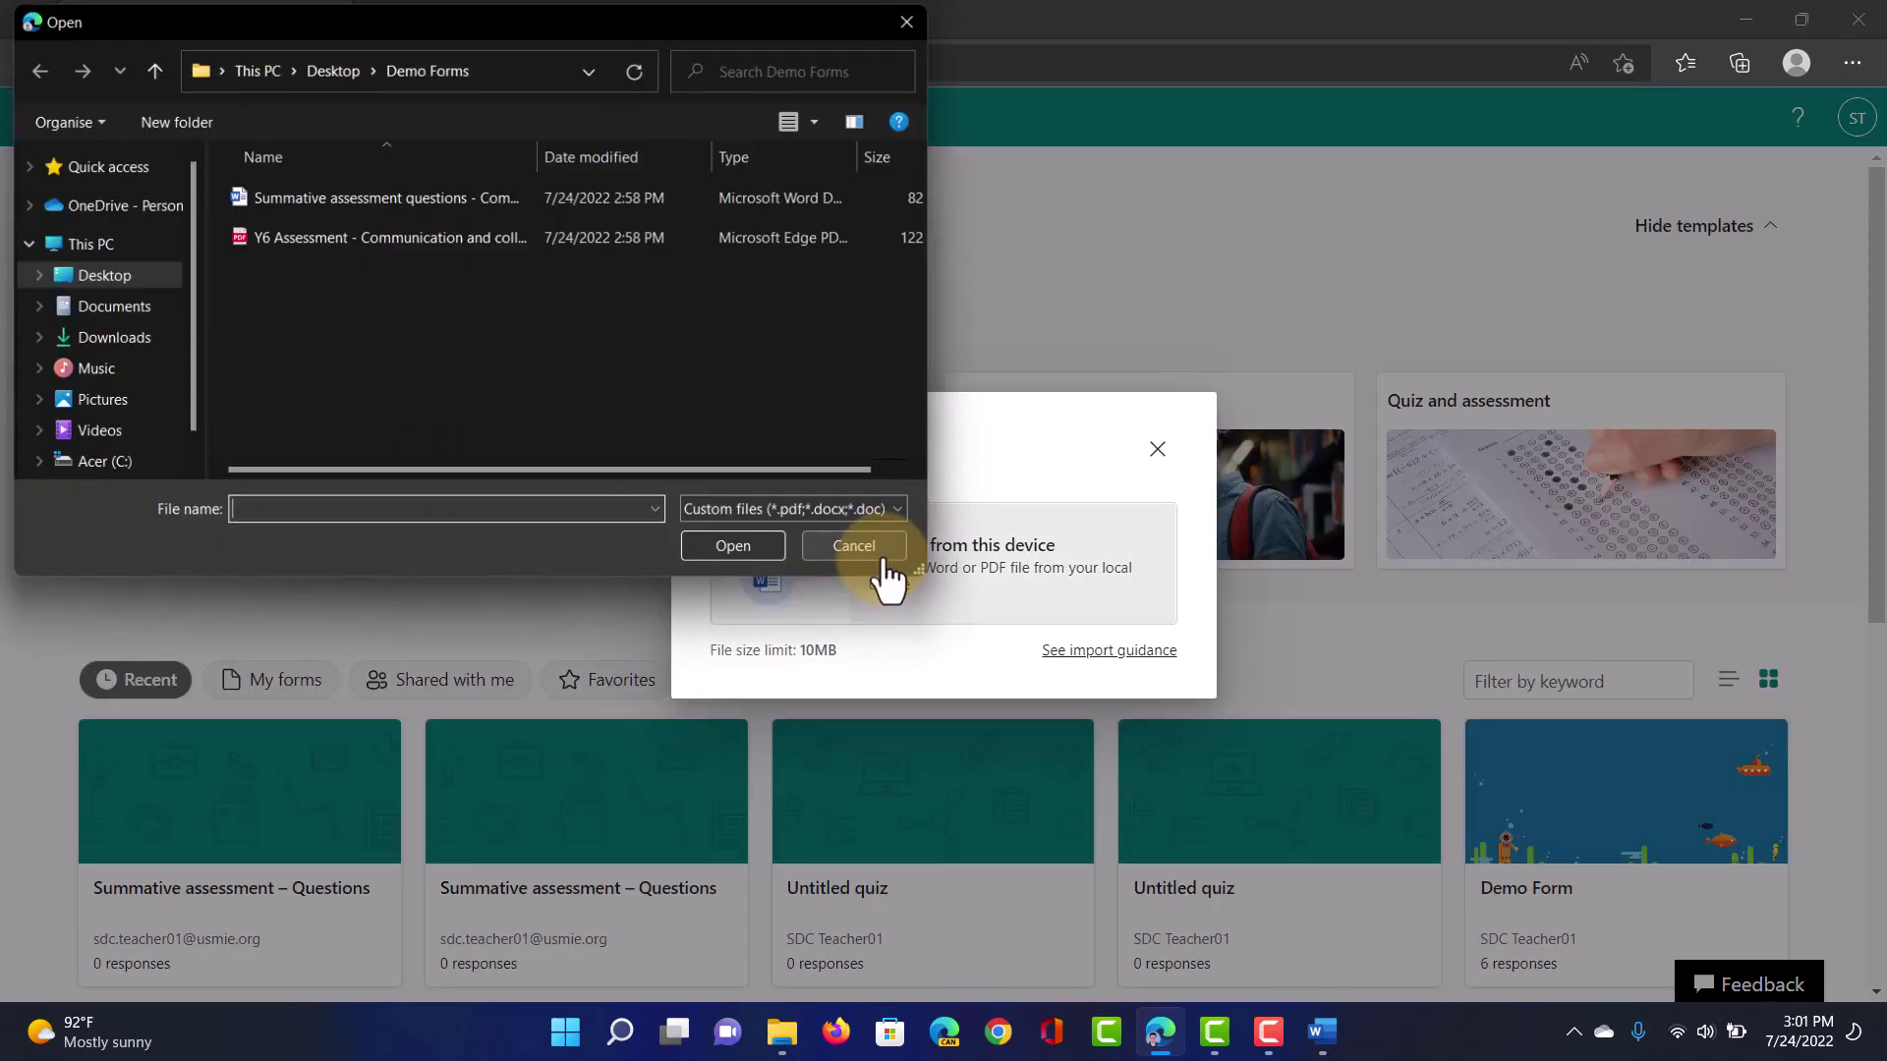
pyautogui.click(364, 238)
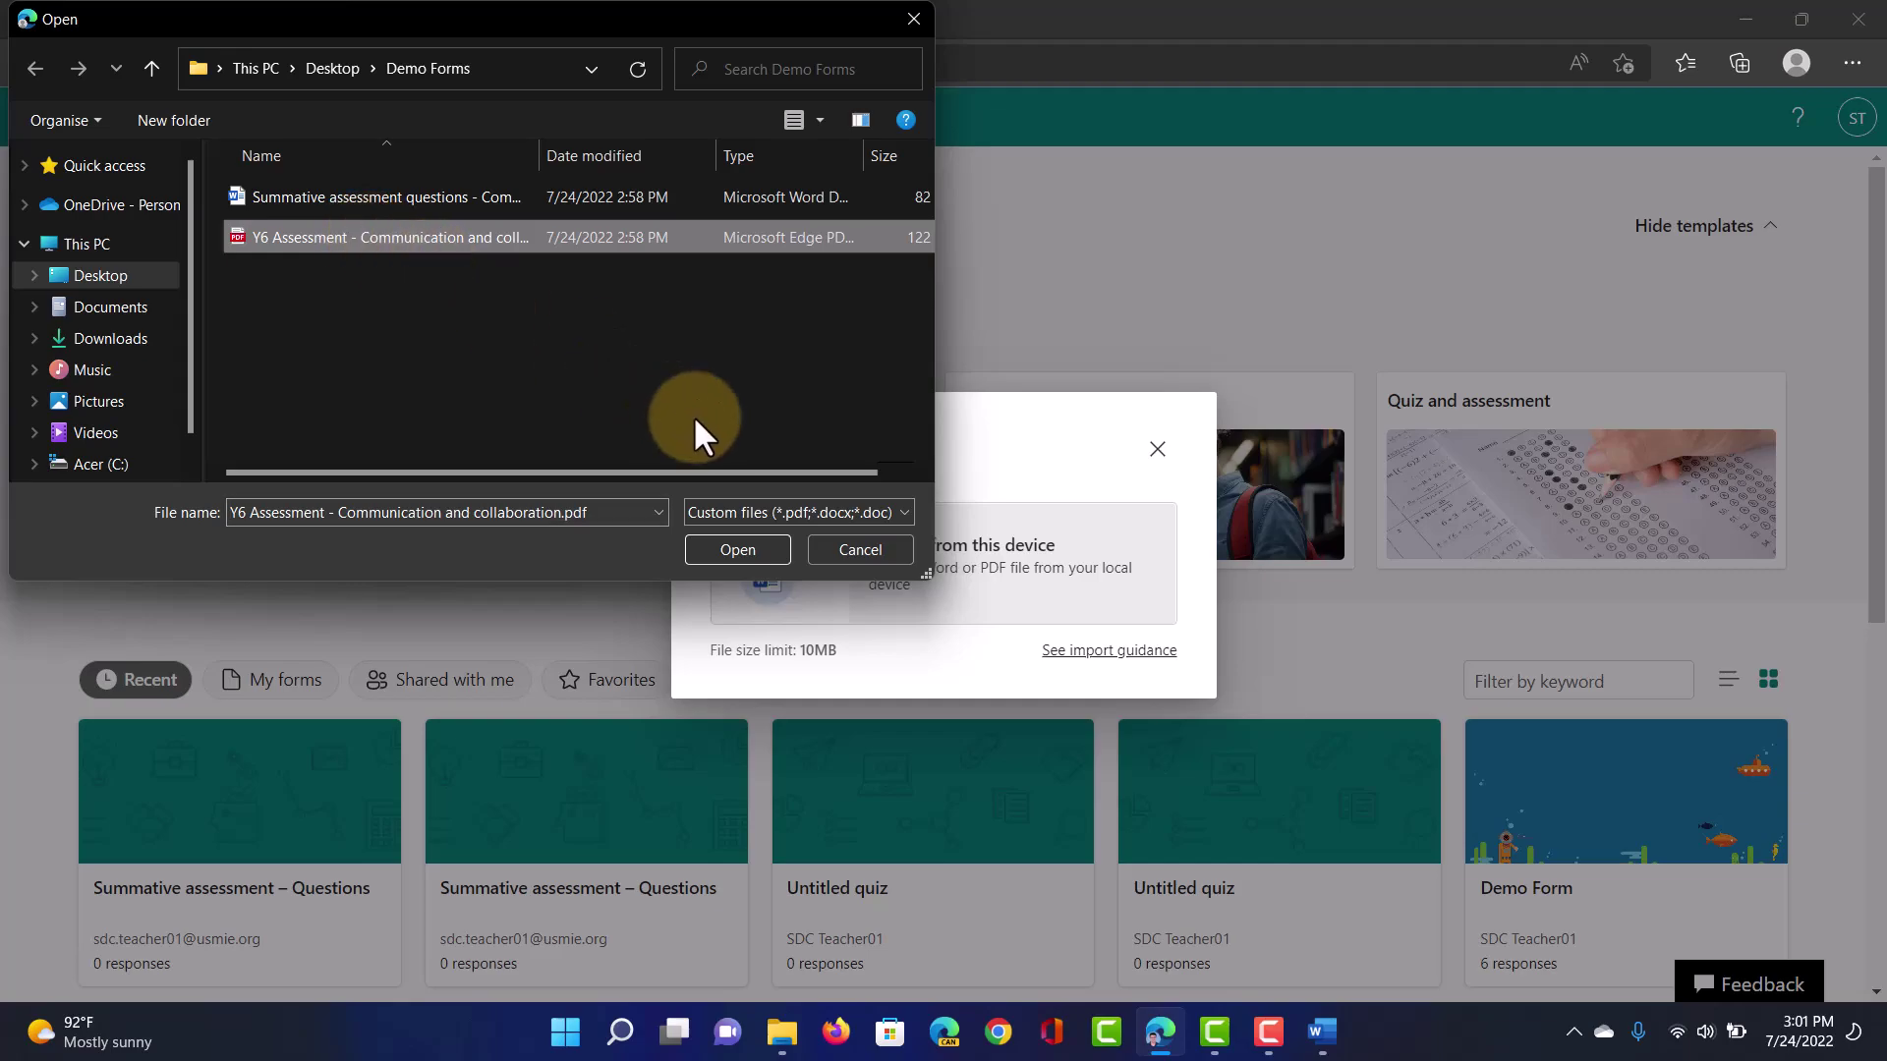
pyautogui.click(753, 541)
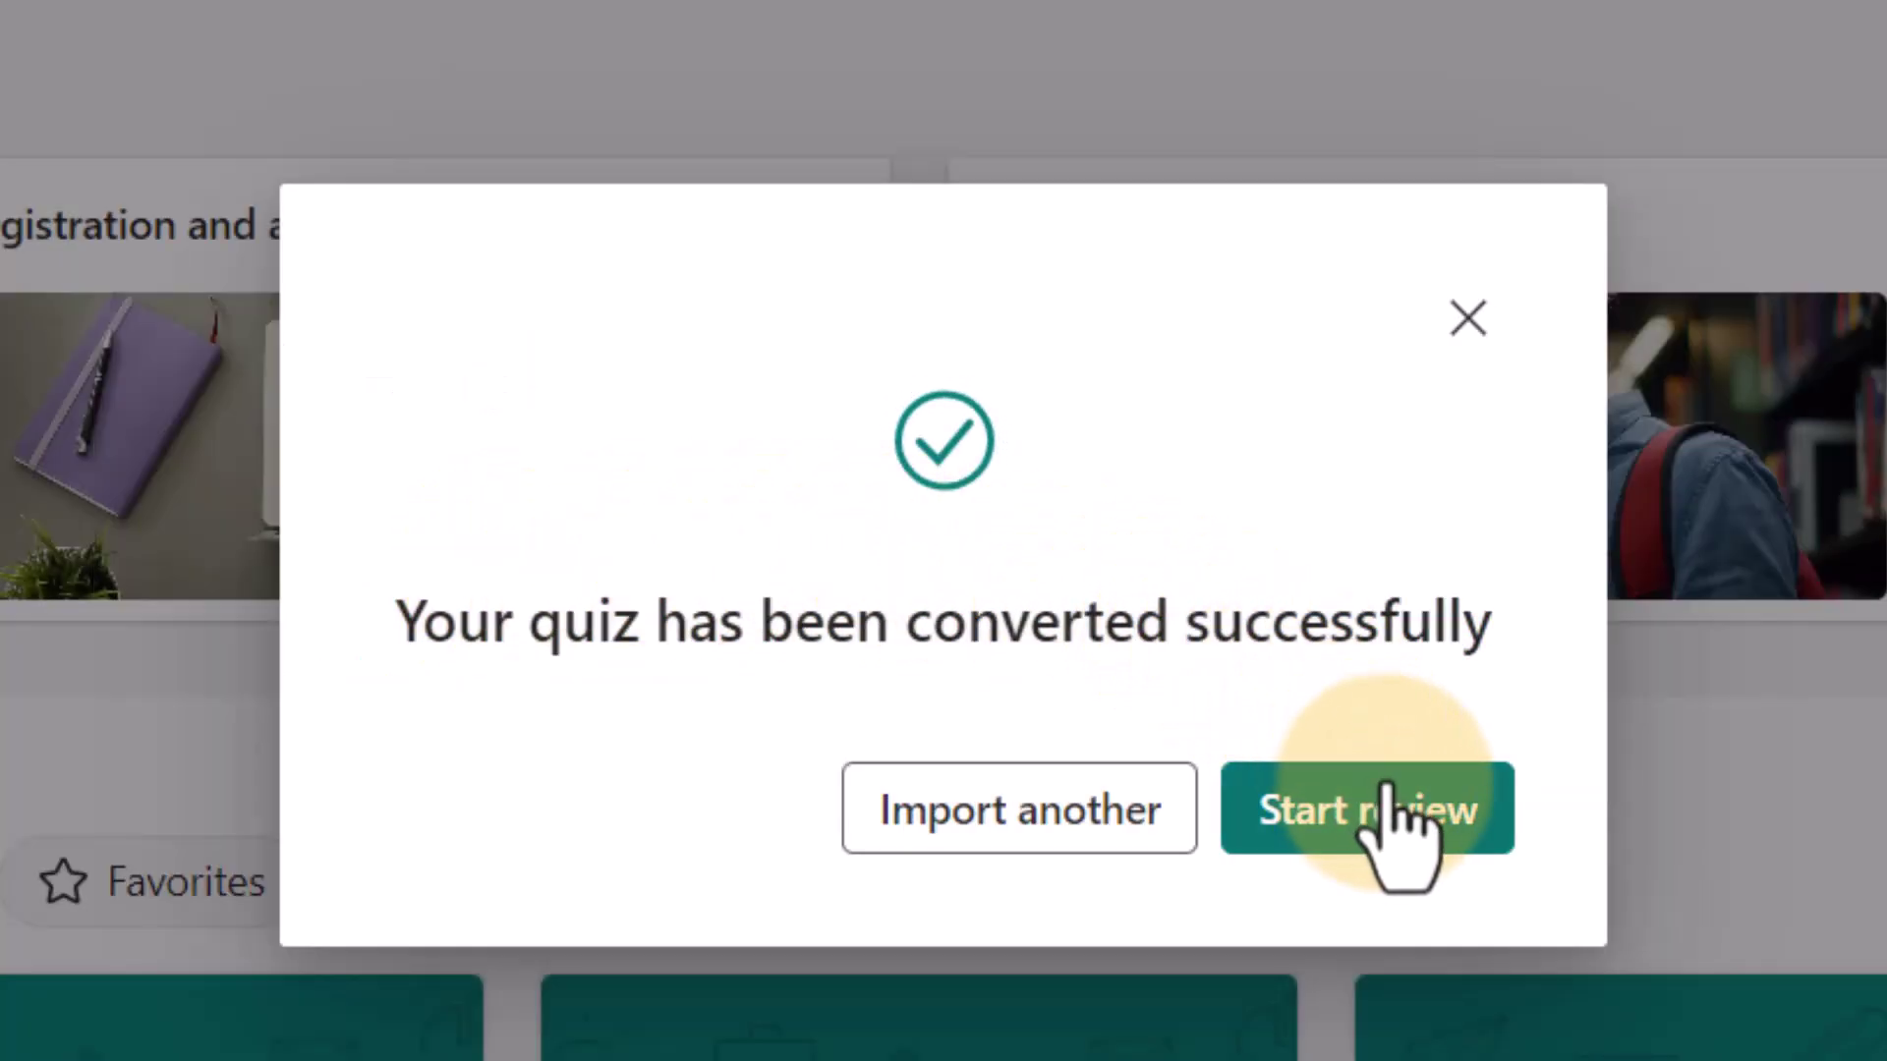
# Start reviewing the converted Y6 Assessment quiz from the success dialog
pyautogui.click(1394, 819)
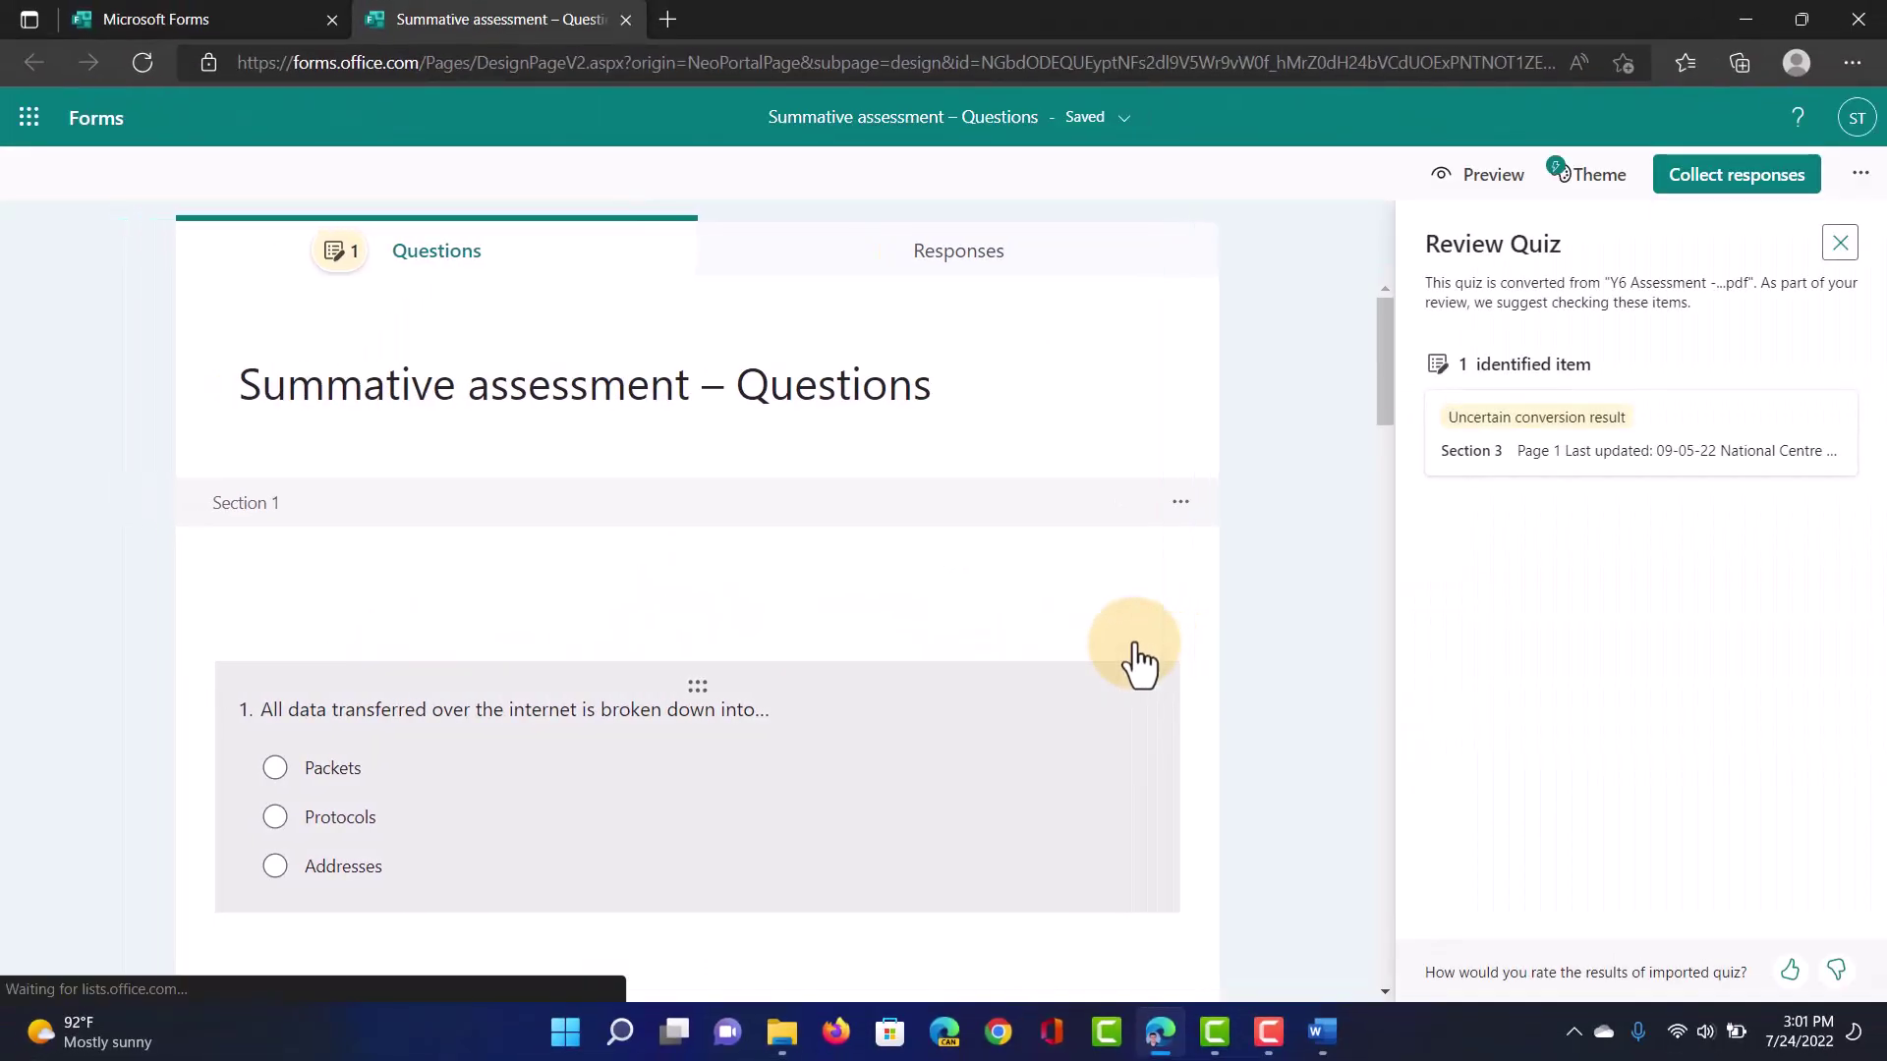